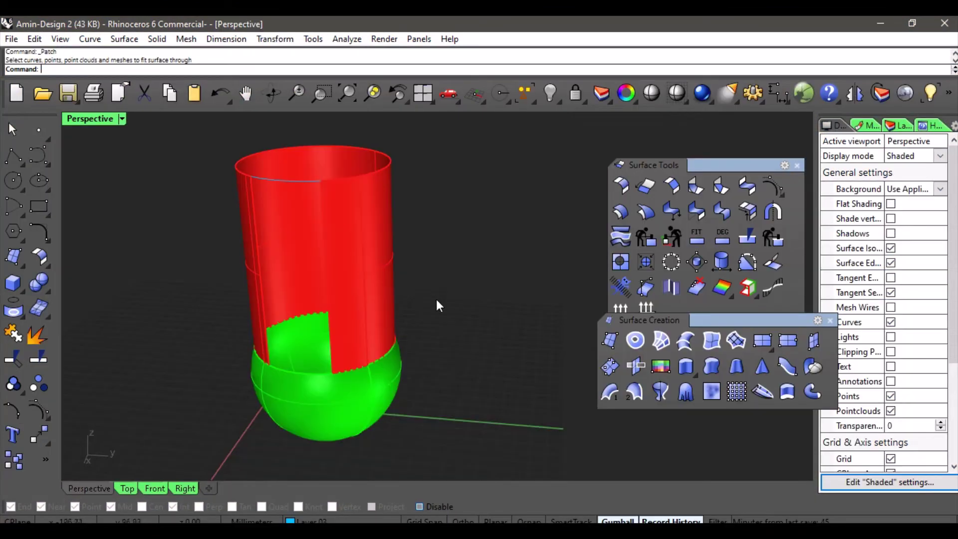
Step: Start a Patch and select the cylinder opening's two side edges, the bowl's full rim and the top curve
right_drag(437, 301, 389, 210)
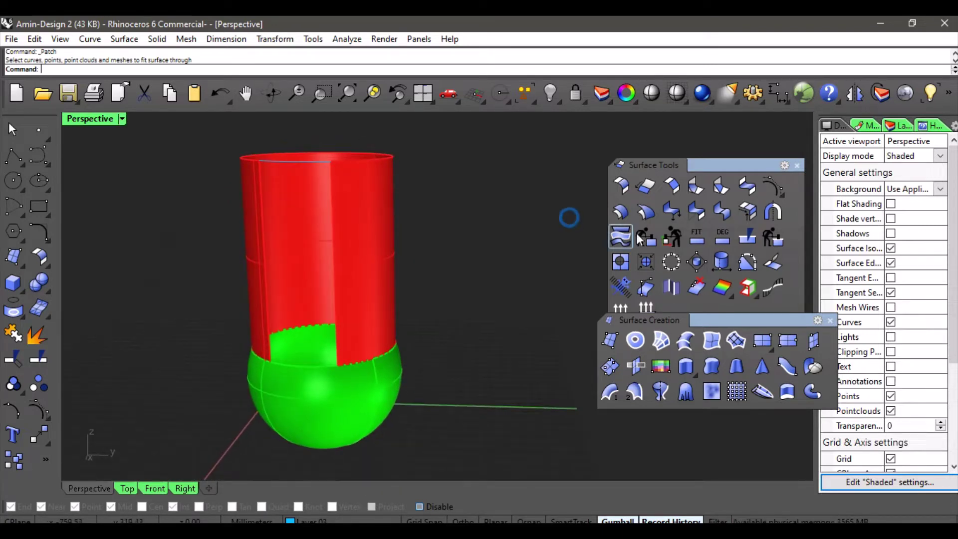
click(736, 341)
right_drag(549, 305, 251, 283)
scroll(251, 282, up, 3)
click(292, 267)
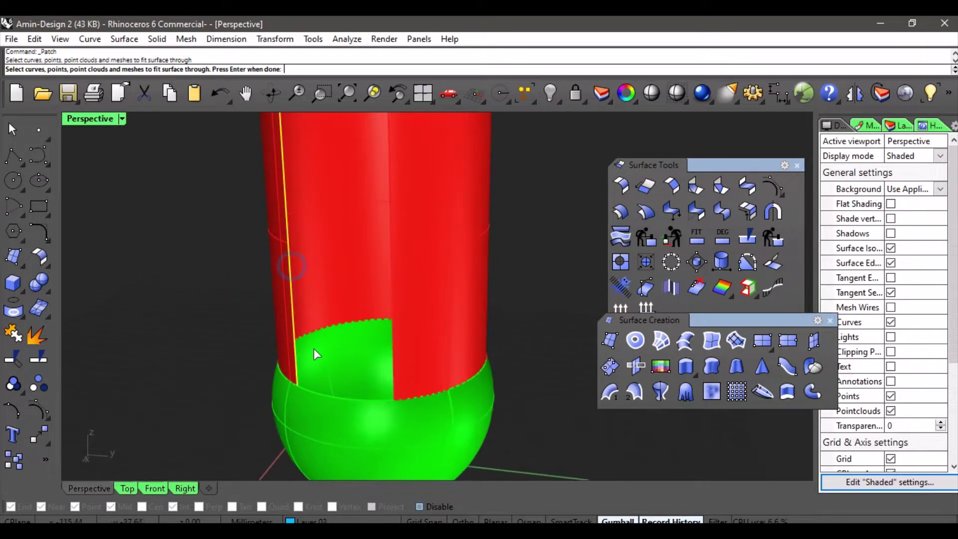
click(331, 396)
click(385, 437)
click(391, 380)
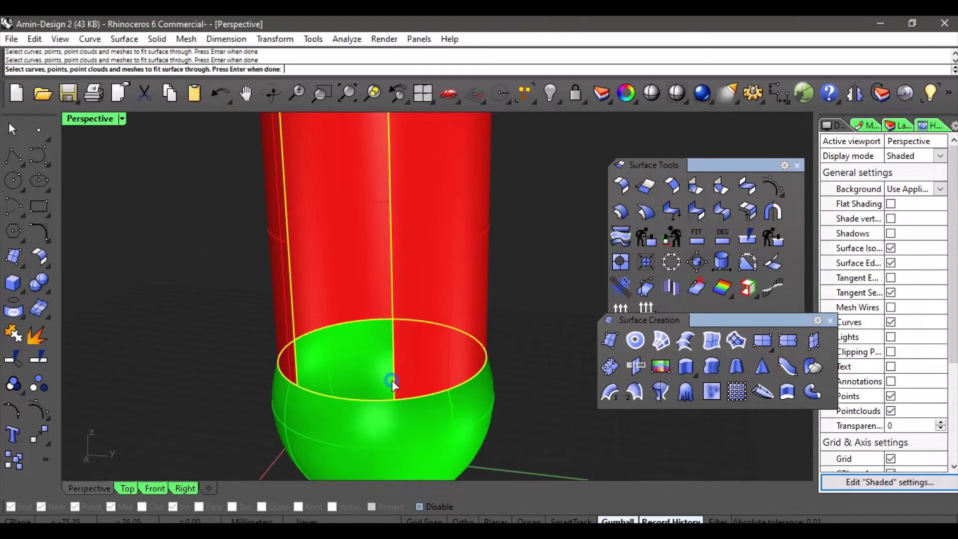
scroll(391, 380, down, 2)
right_drag(364, 353, 375, 245)
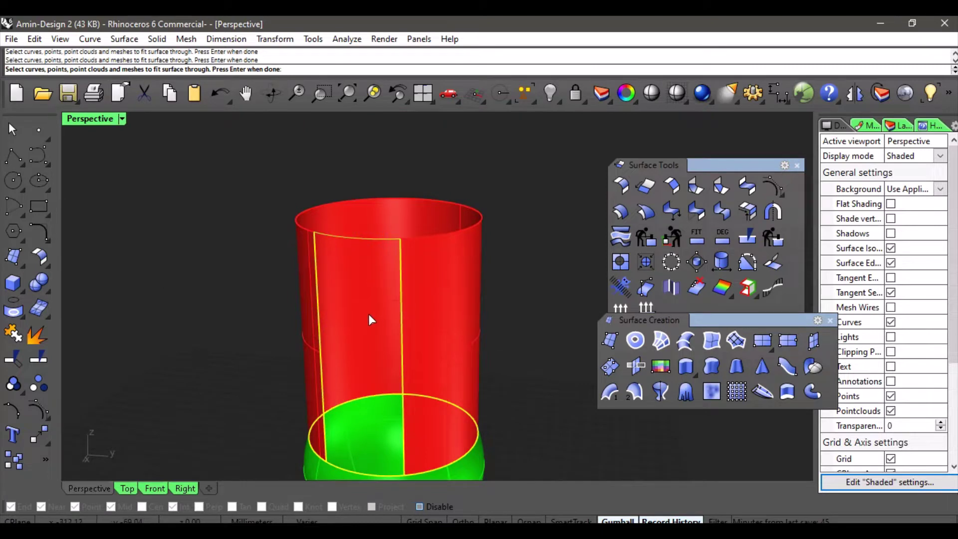
Step: Preview the patch built from the full rim selection and create the surface
key(Return)
right_drag(364, 358, 382, 302)
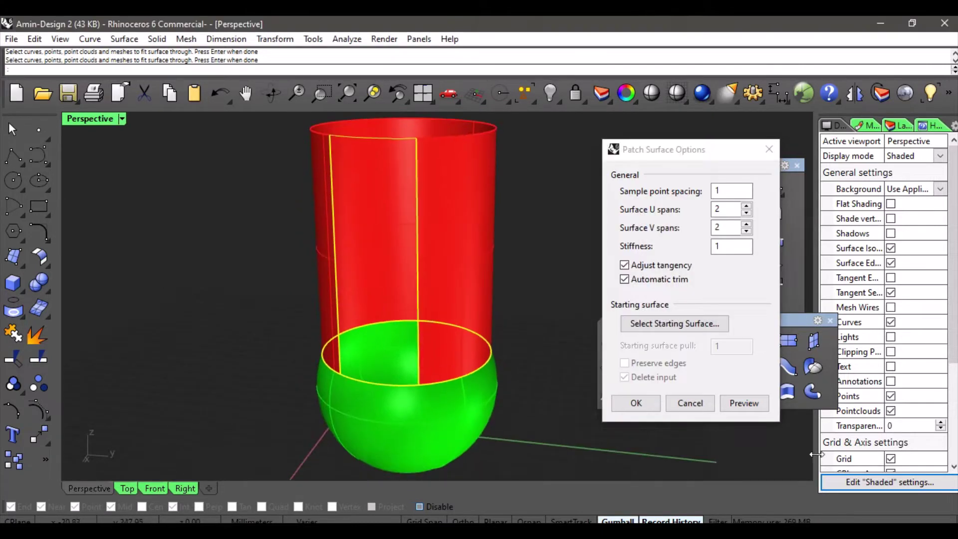
right_drag(496, 326, 426, 392)
click(739, 402)
scroll(425, 392, up, 5)
right_drag(412, 354, 429, 274)
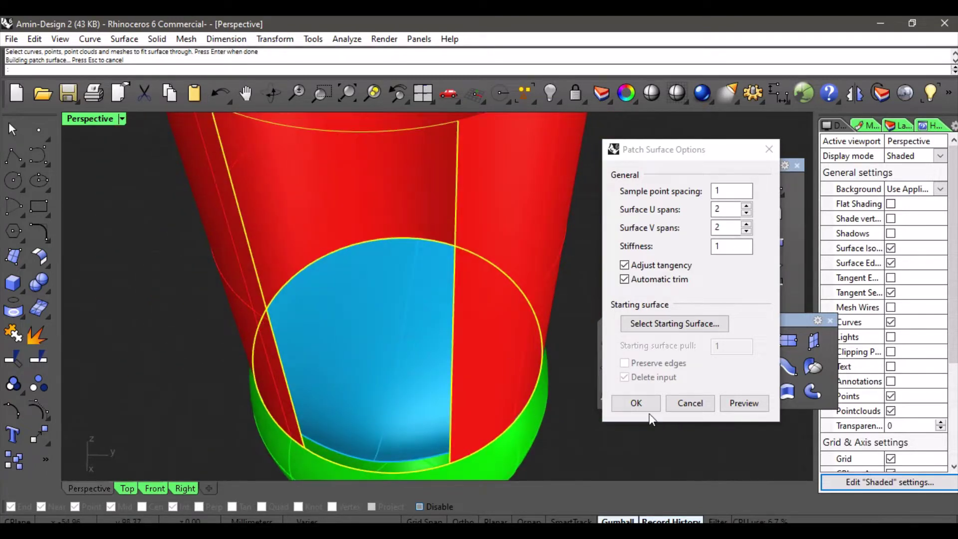
click(638, 407)
scroll(443, 331, down, 5)
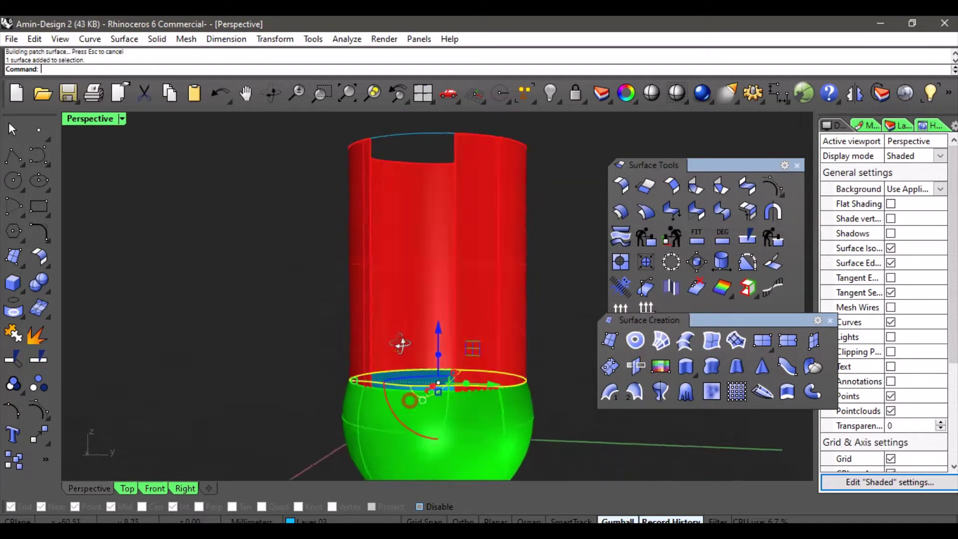
Step: Delete the new patch surface inside the bowl's rim
right_drag(400, 343, 388, 379)
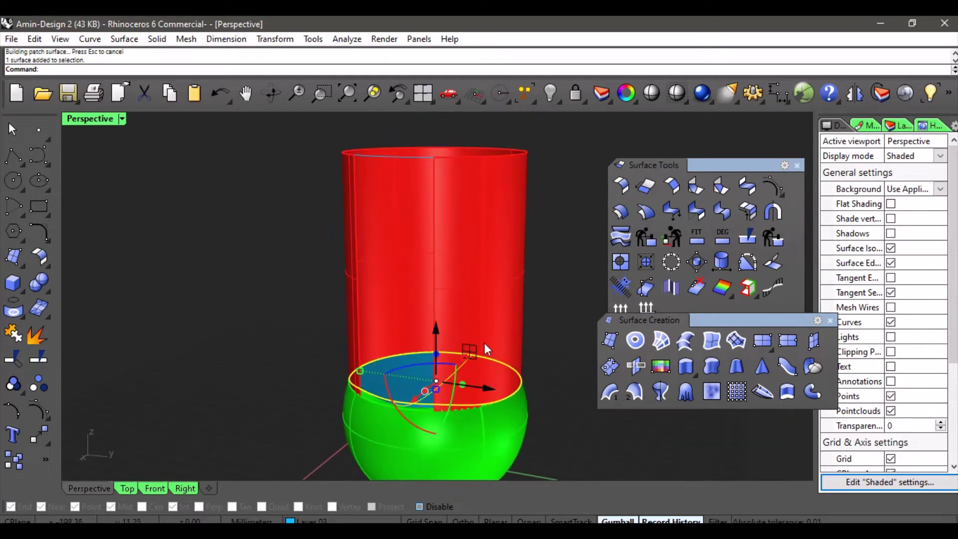
key(Delete)
right_drag(448, 271, 468, 307)
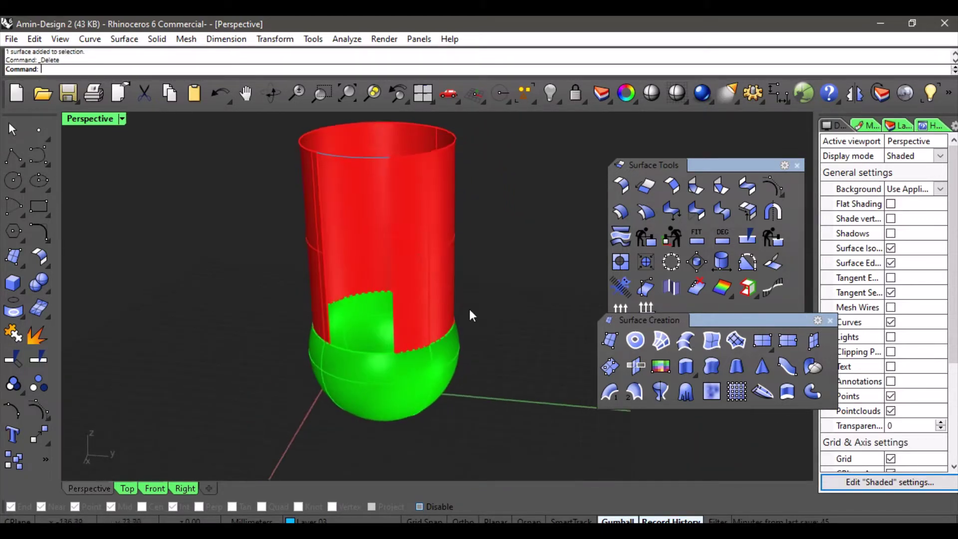
Step: Split the green bowl's rim edge at the two lower corners of the cylinder's opening
click(749, 239)
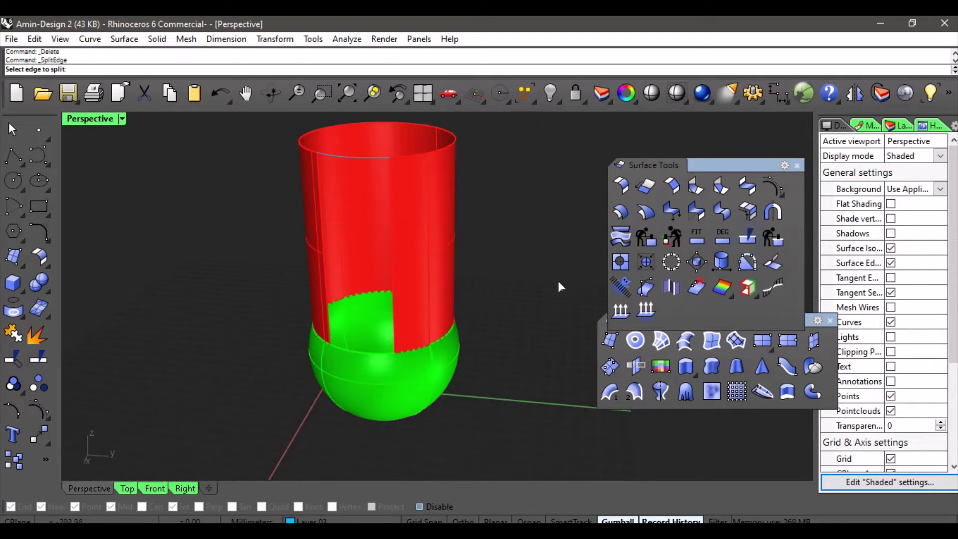
scroll(334, 382, up, 3)
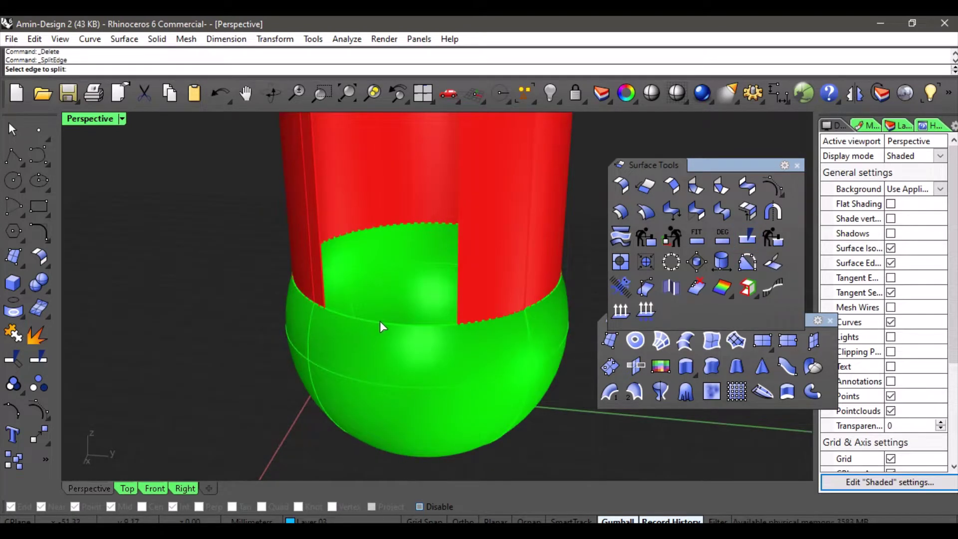
click(380, 322)
click(430, 360)
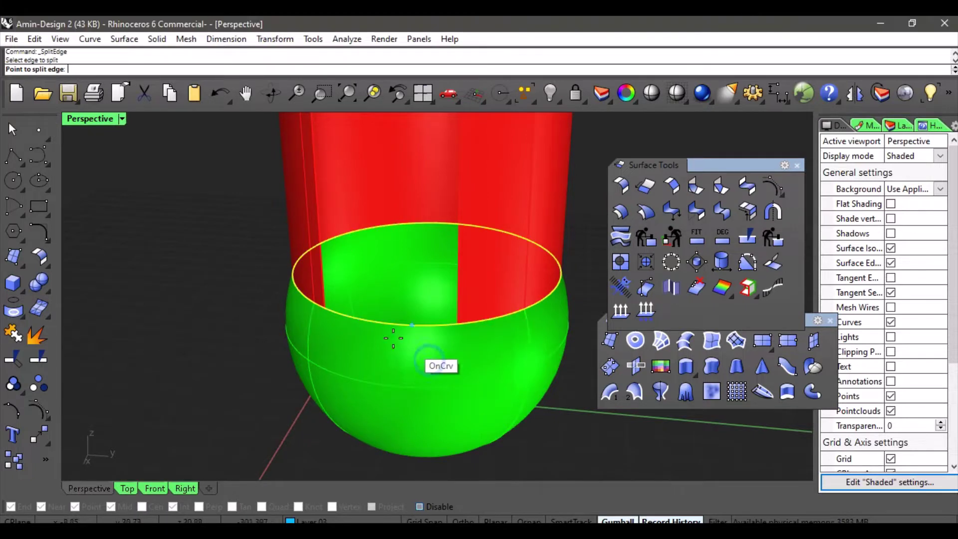
scroll(400, 344, up, 5)
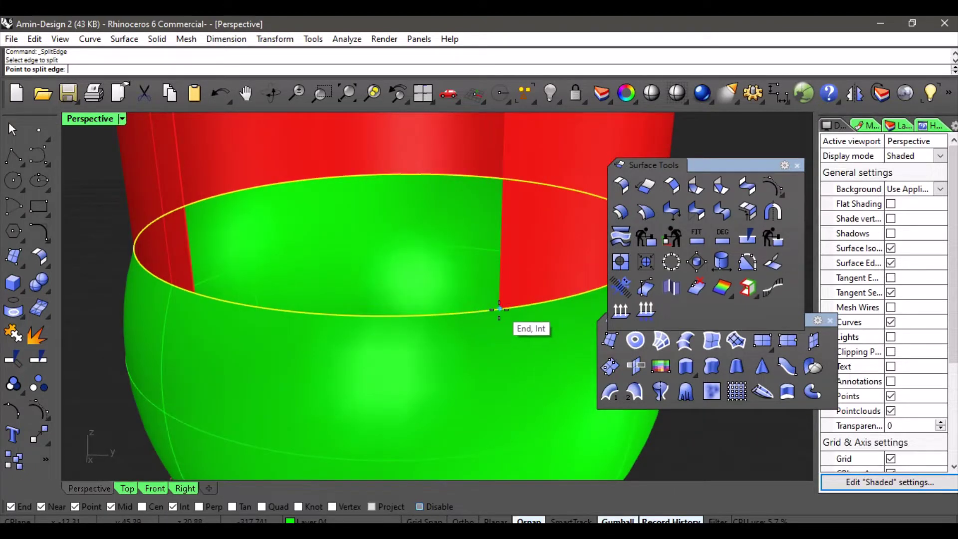
click(504, 312)
right_drag(427, 327, 366, 325)
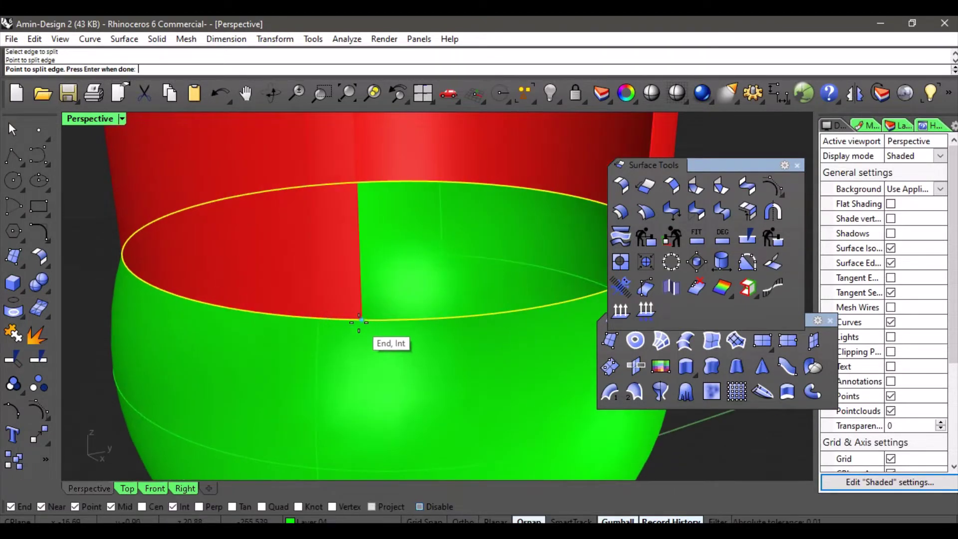
right_click(419, 339)
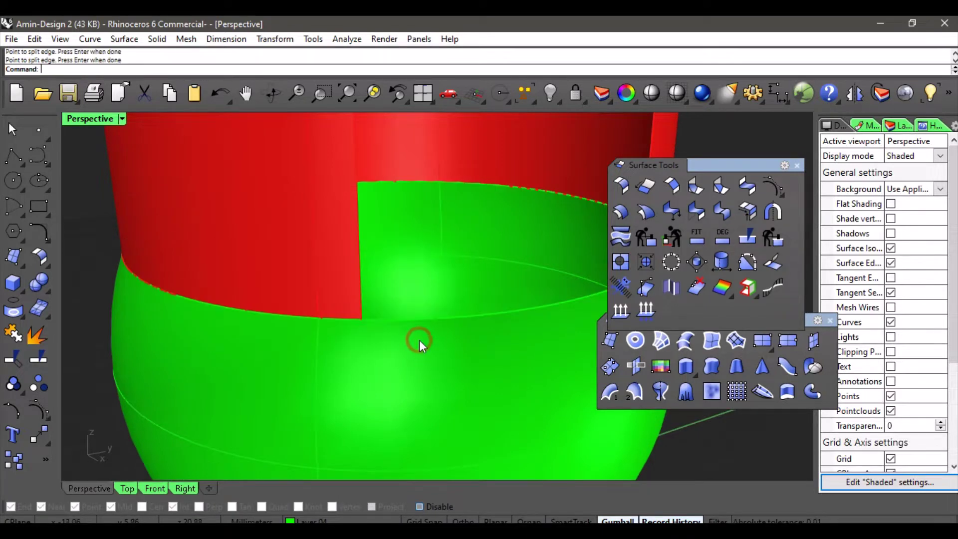
Step: Patch the cylinder's opening from its two side edges, the split rim segment below and the top curve, previewing before creating it
scroll(448, 343, down, 5)
right_drag(448, 343, 382, 404)
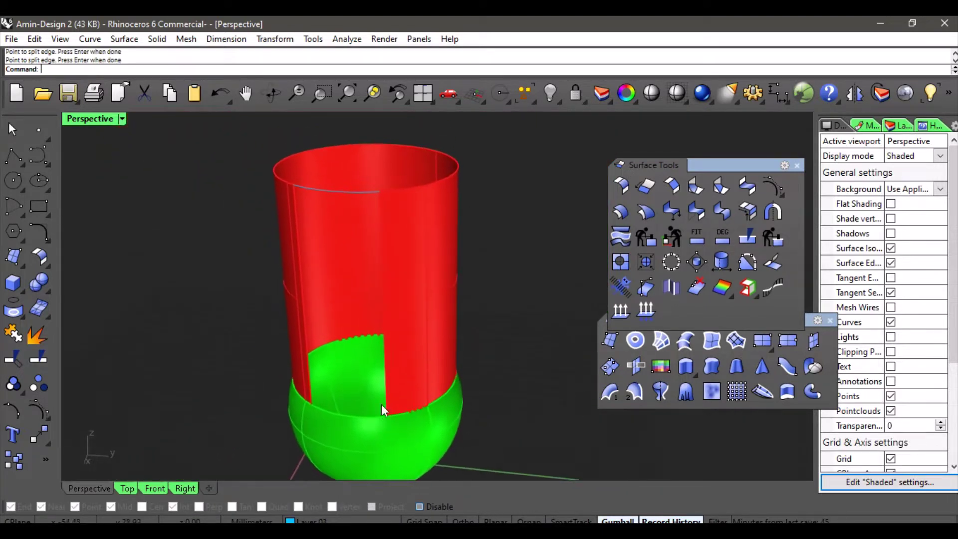
click(736, 341)
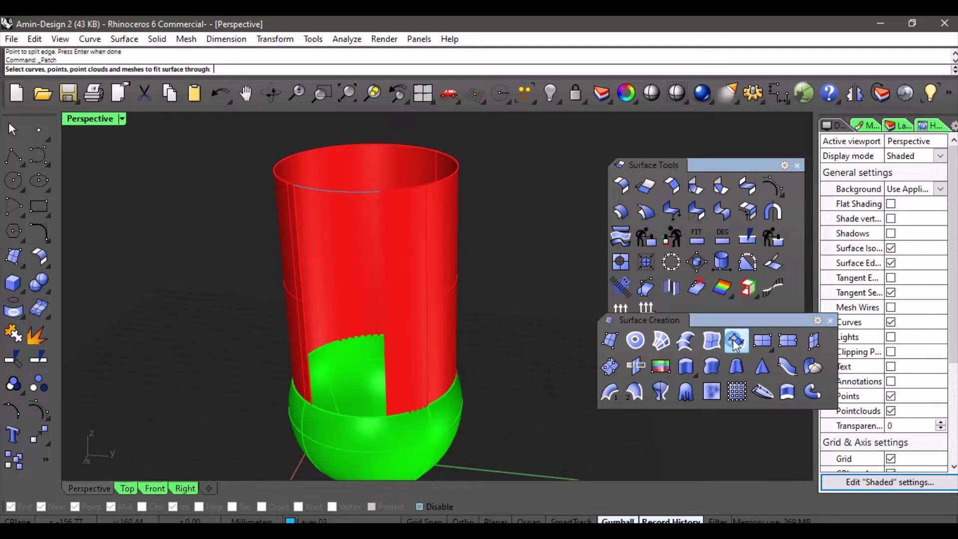
click(304, 283)
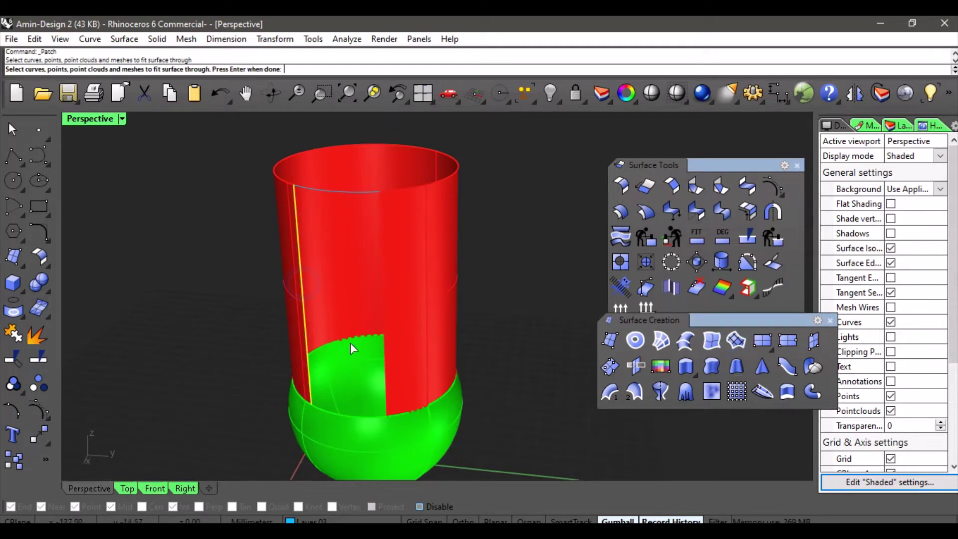
click(349, 414)
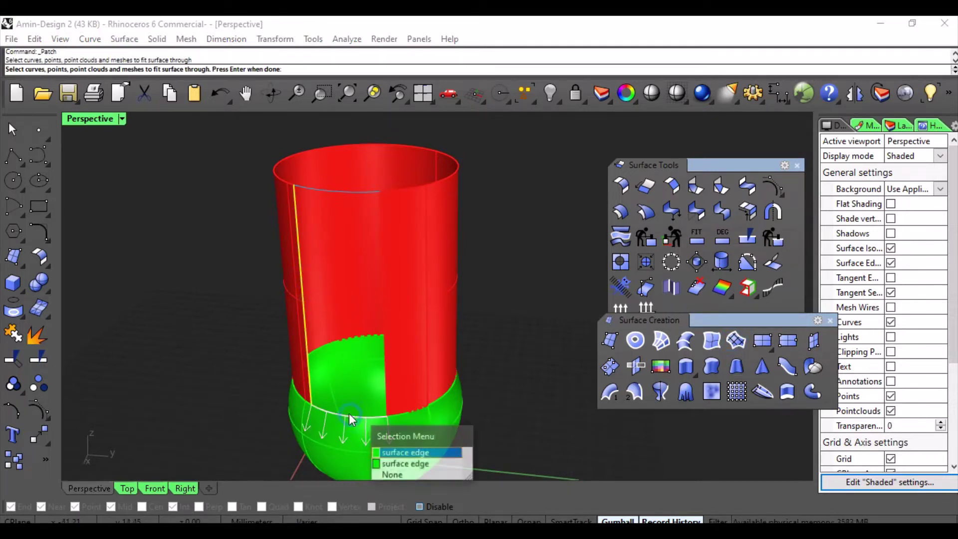
click(405, 454)
click(387, 390)
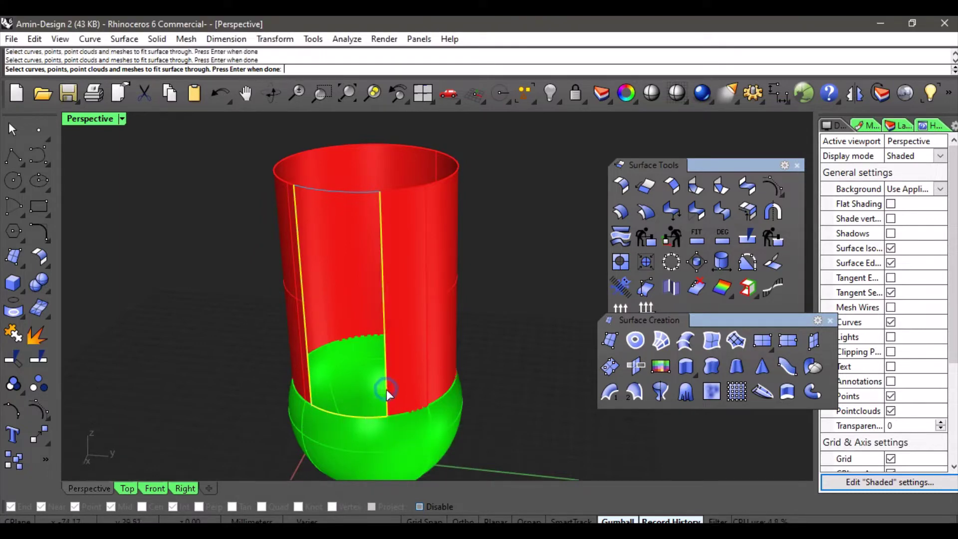
click(344, 194)
key(Return)
click(762, 409)
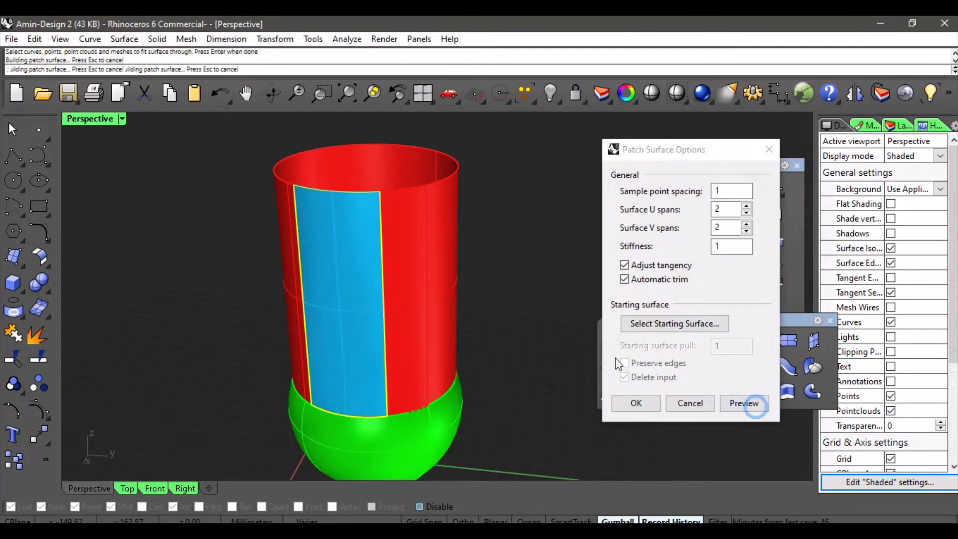
right_drag(461, 293, 435, 278)
key(Return)
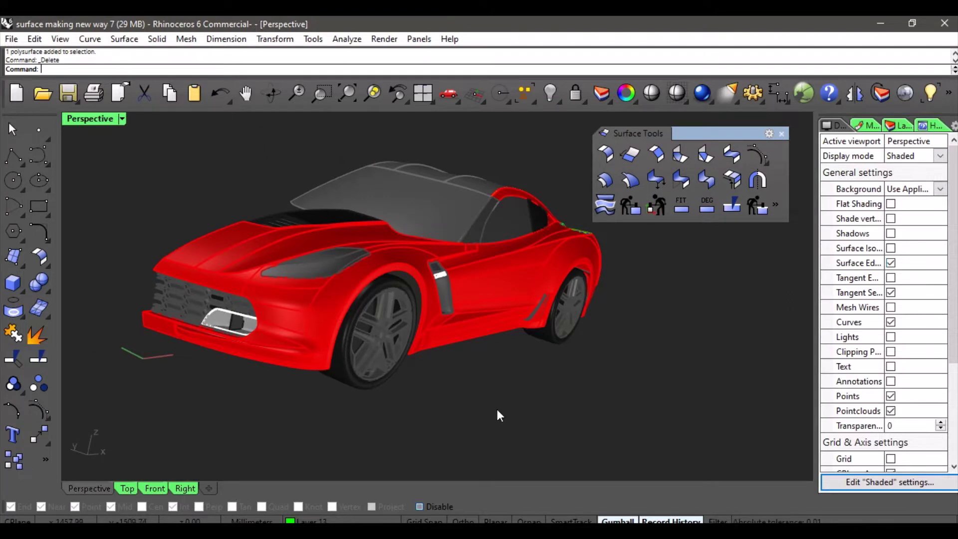
Step: Examine the open gap between the red body surfaces around the side trim in front of the rear wheel
ctrl+right_drag(497, 410, 343, 272)
scroll(465, 269, up, 10)
scroll(492, 267, down, 8)
scroll(389, 293, up, 6)
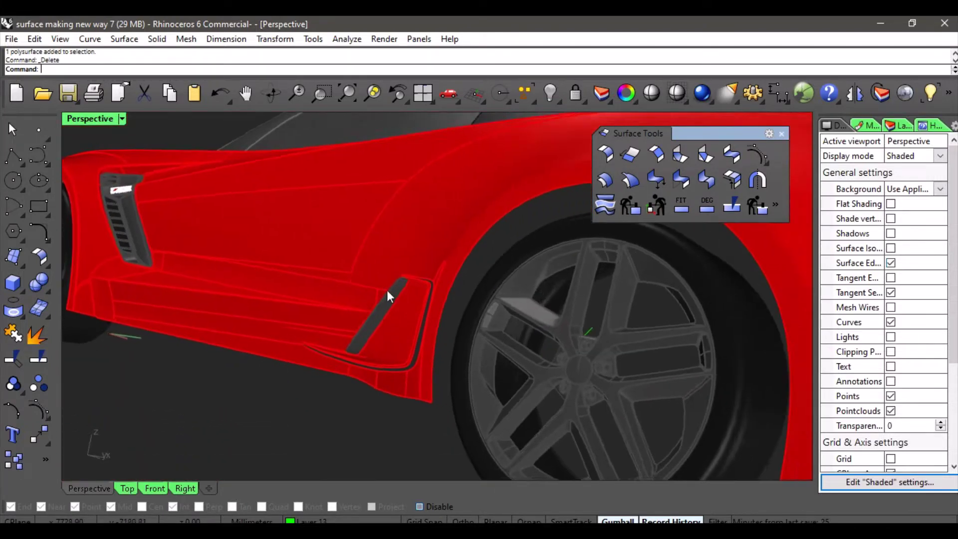
scroll(466, 306, up, 4)
right_drag(467, 307, 498, 270)
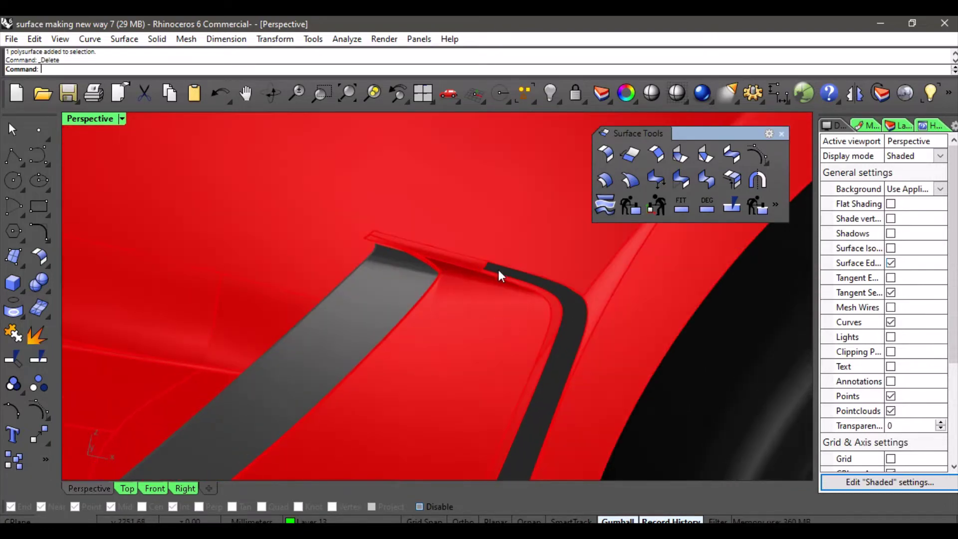
click(497, 240)
scroll(419, 256, up, 5)
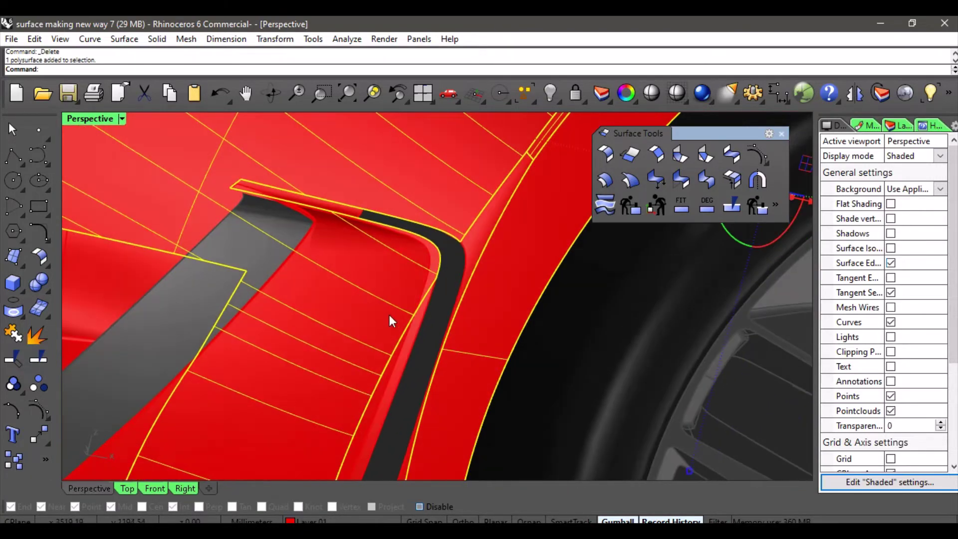
scroll(423, 350, up, 5)
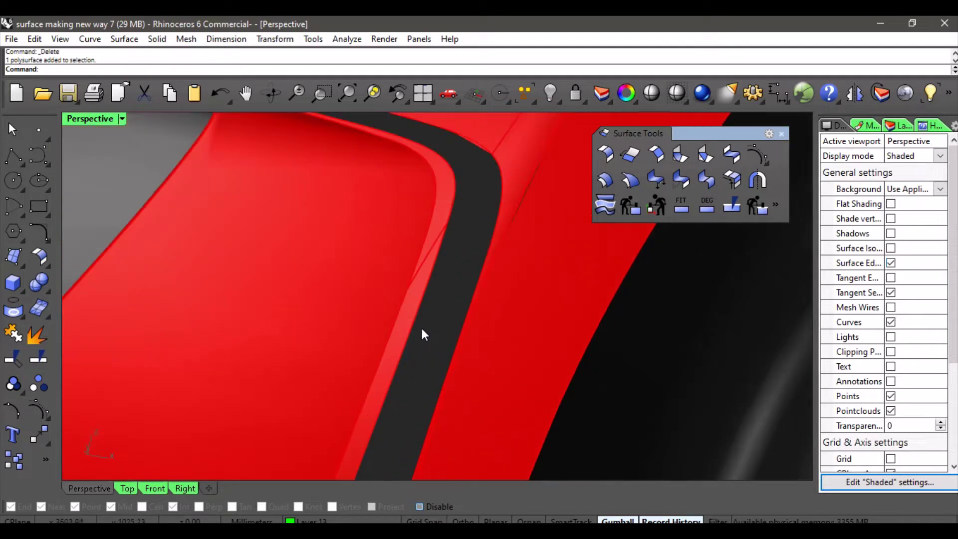
click(418, 316)
scroll(427, 345, down, 5)
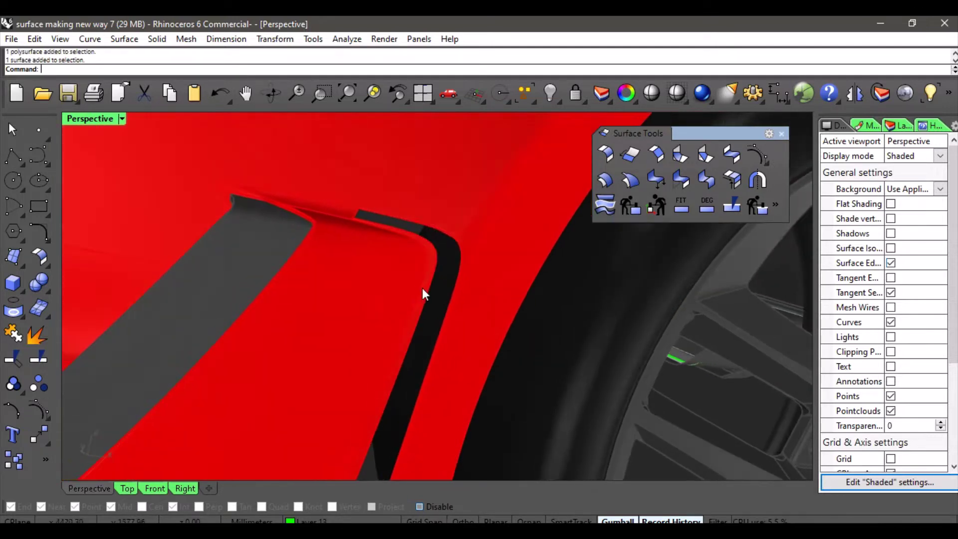
Step: Explode the red body polysurface around the gap and check the separate surfaces by selecting them
click(446, 215)
click(40, 340)
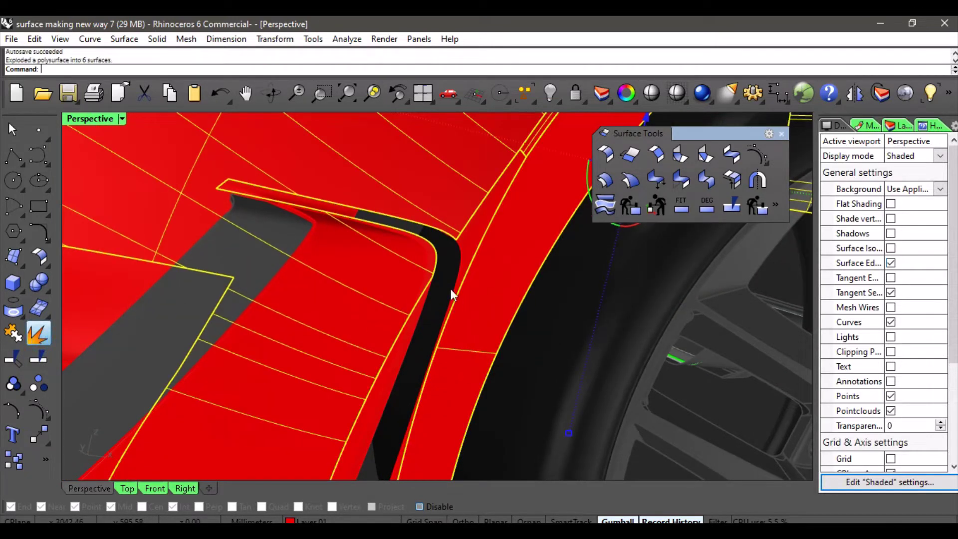
key(ctrl+i)
click(430, 196)
scroll(430, 196, down, 5)
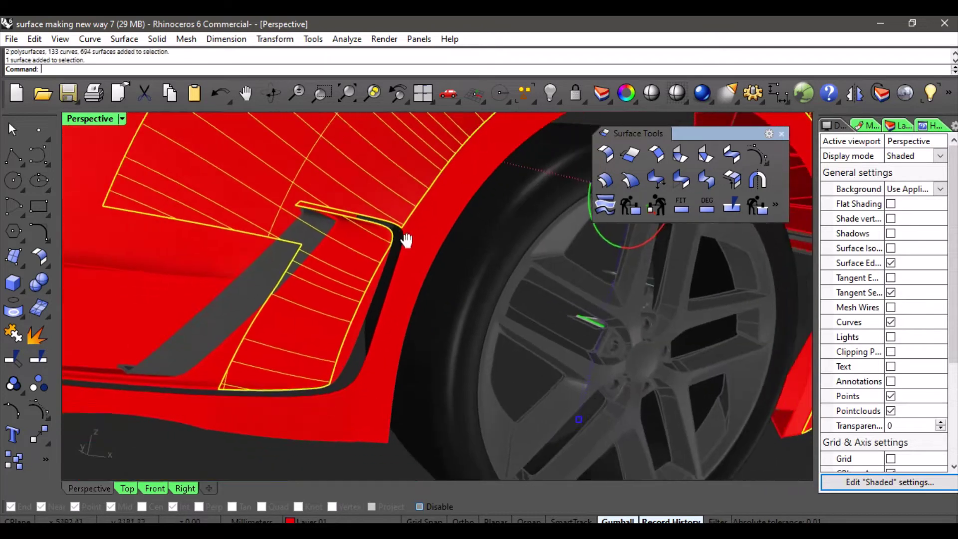
key(Escape)
click(295, 401)
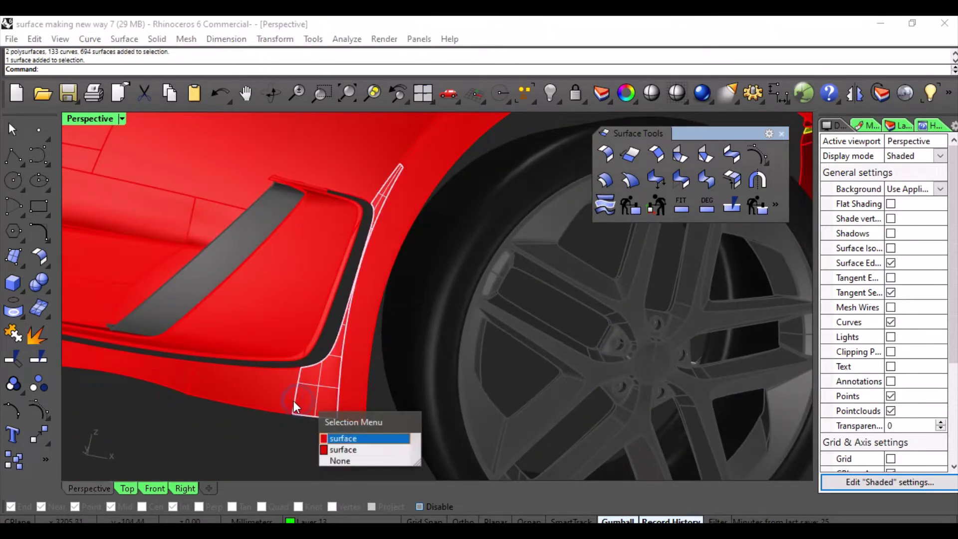
click(207, 440)
scroll(207, 440, down, 4)
shift+right_drag(277, 423, 394, 415)
scroll(374, 375, up, 6)
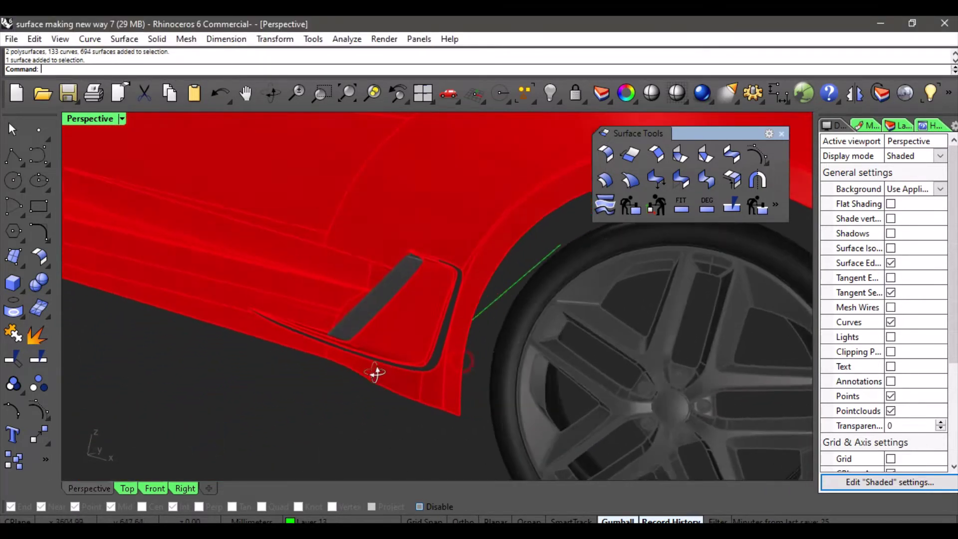
right_drag(405, 310, 546, 285)
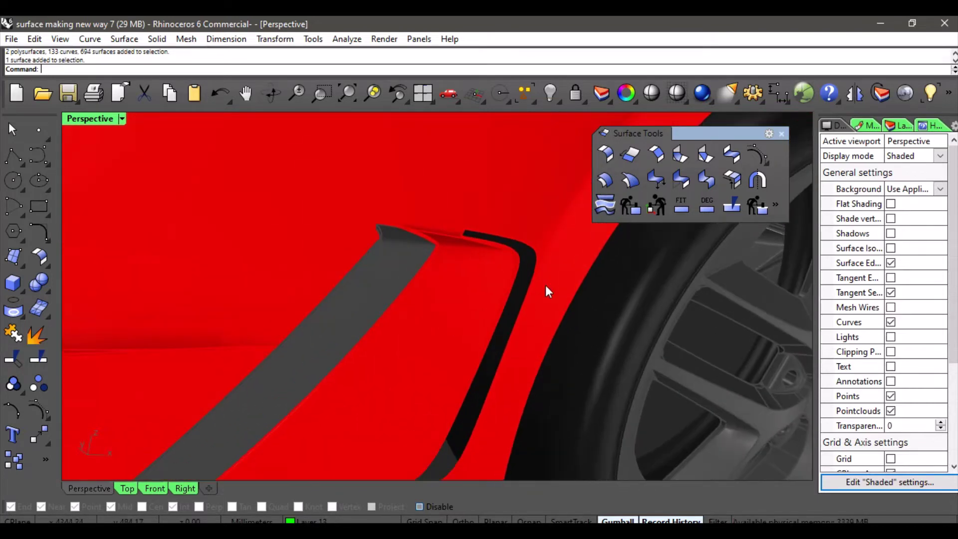
click(726, 161)
scroll(499, 239, up, 3)
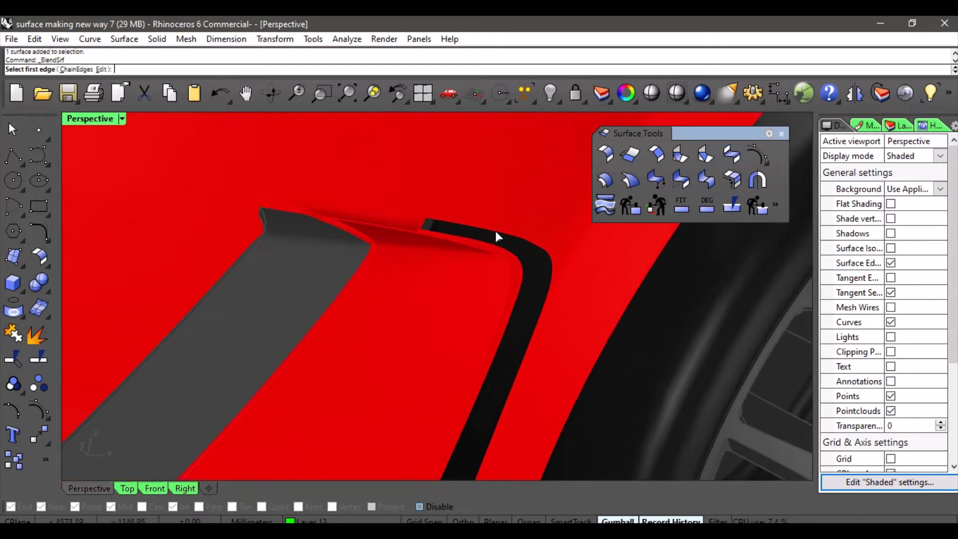
scroll(479, 232, up, 3)
click(460, 217)
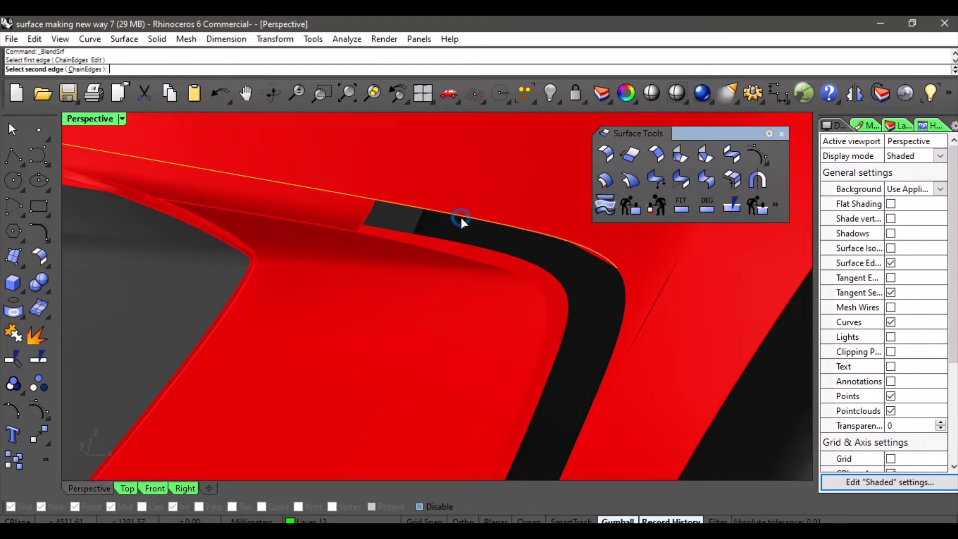
scroll(505, 235, down, 3)
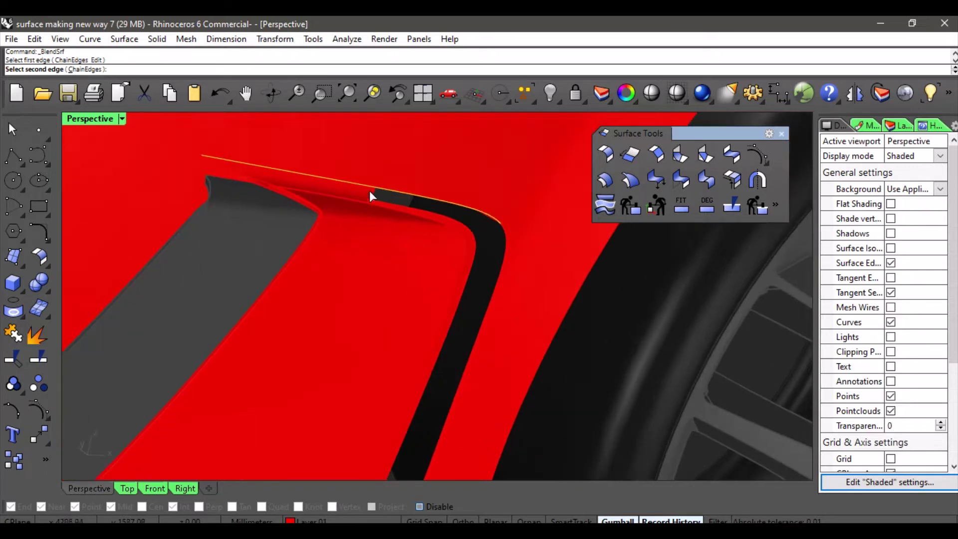
scroll(540, 242, up, 2)
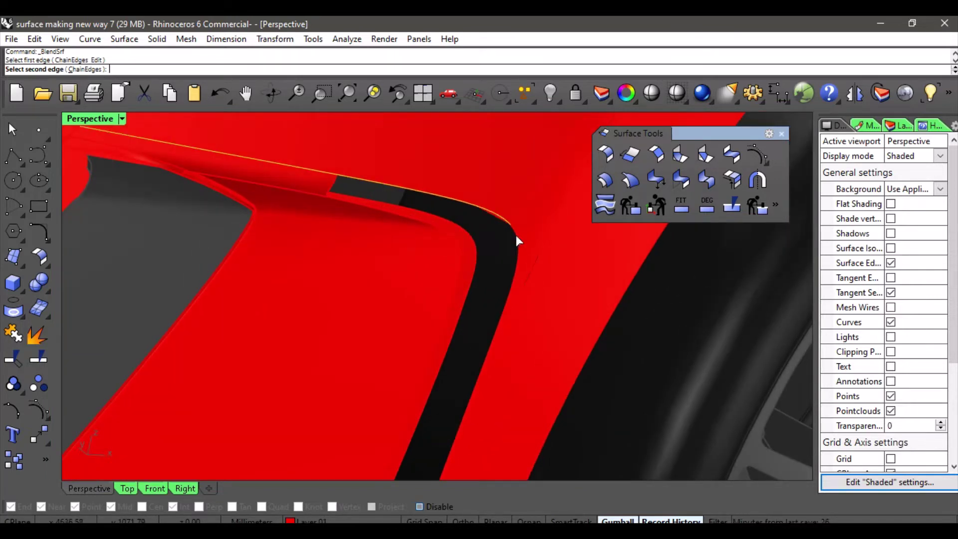
key(Escape)
Step: Try a surface blend with chained edges, using the outer edge chain along the gap as the first edge
click(705, 202)
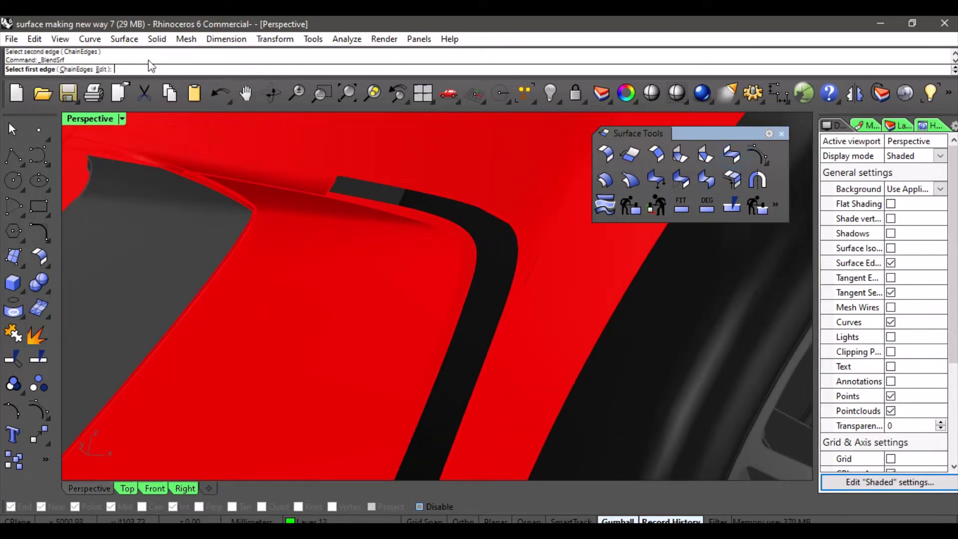
click(72, 70)
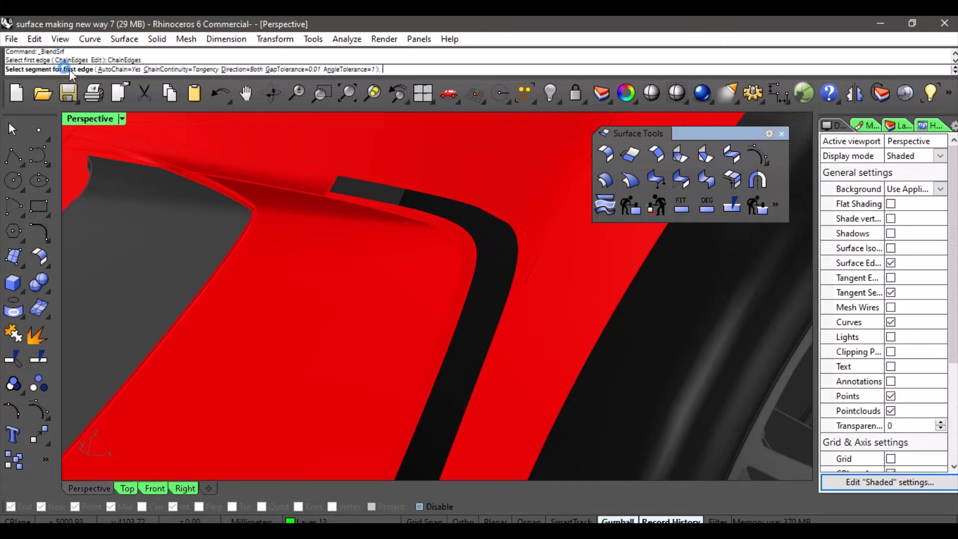
click(397, 187)
scroll(460, 242, down, 5)
shift+right_drag(429, 266, 430, 305)
scroll(409, 214, up, 5)
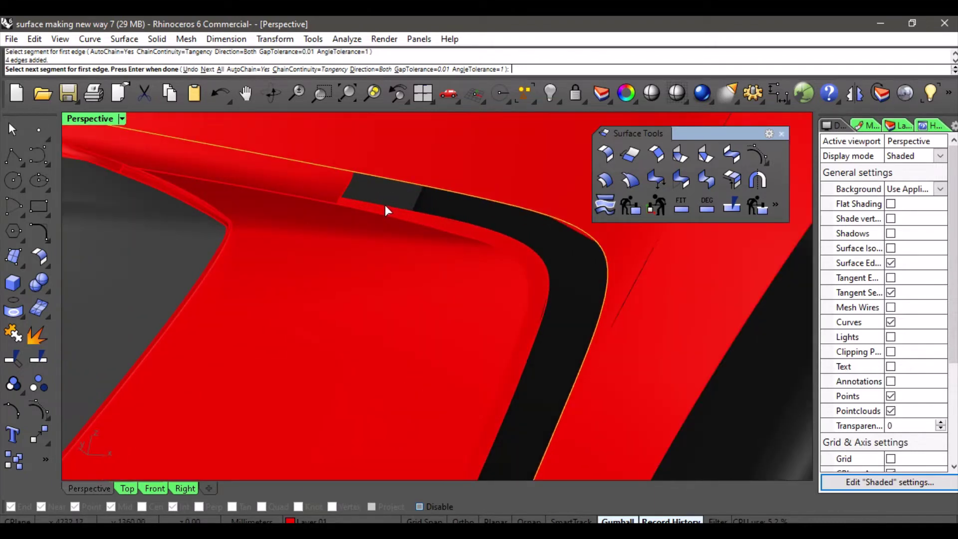
click(370, 211)
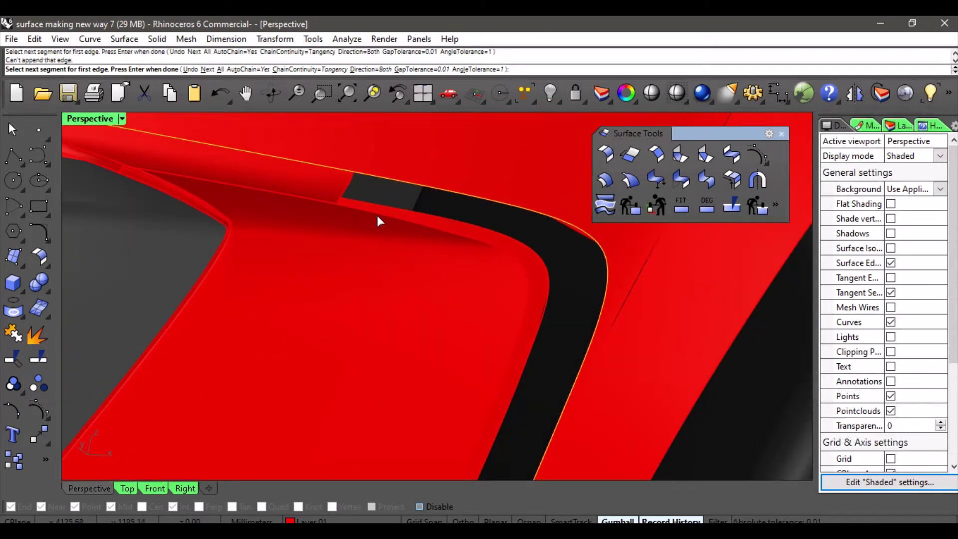
key(Return)
Step: Chain the inner edges along the gap as the second edge and preview the surface blend
click(356, 208)
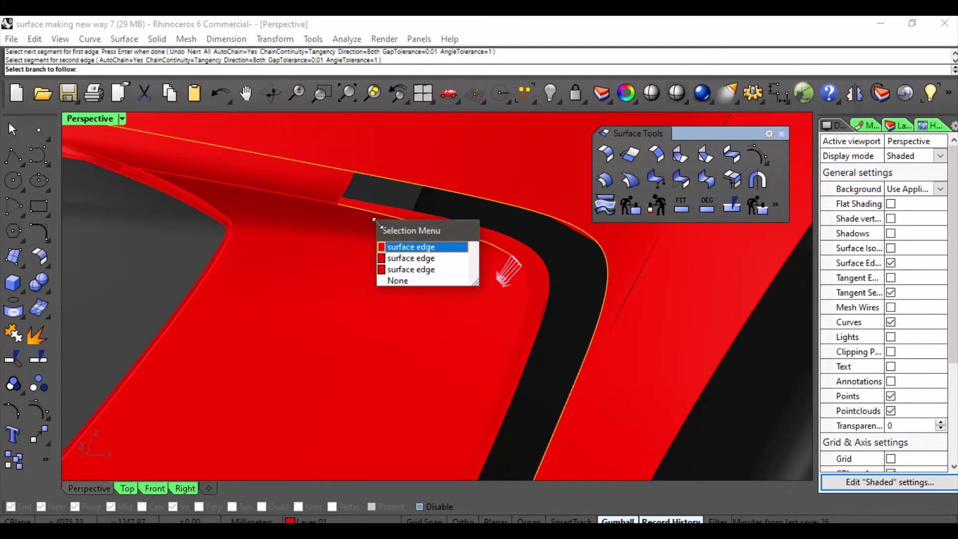
click(497, 255)
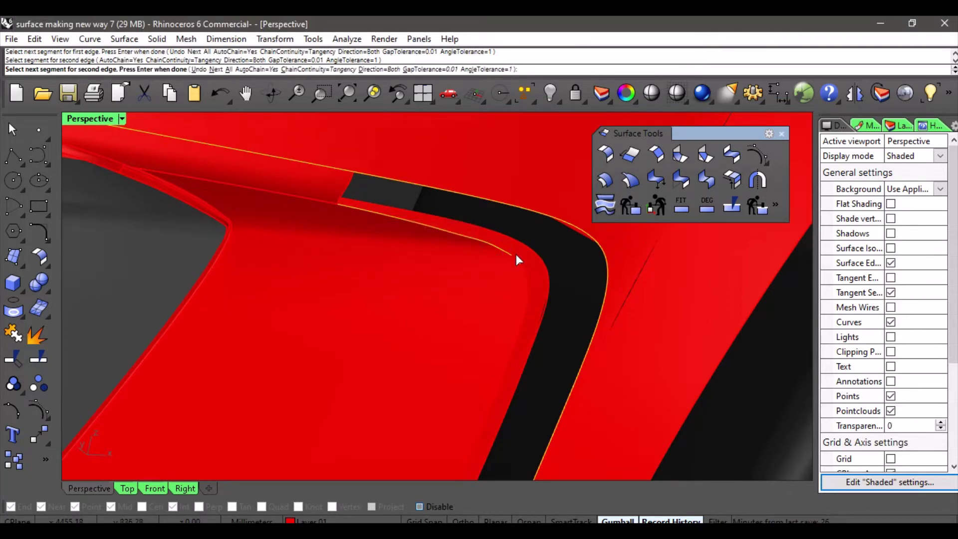
click(516, 256)
click(549, 296)
right_drag(549, 296, 485, 247)
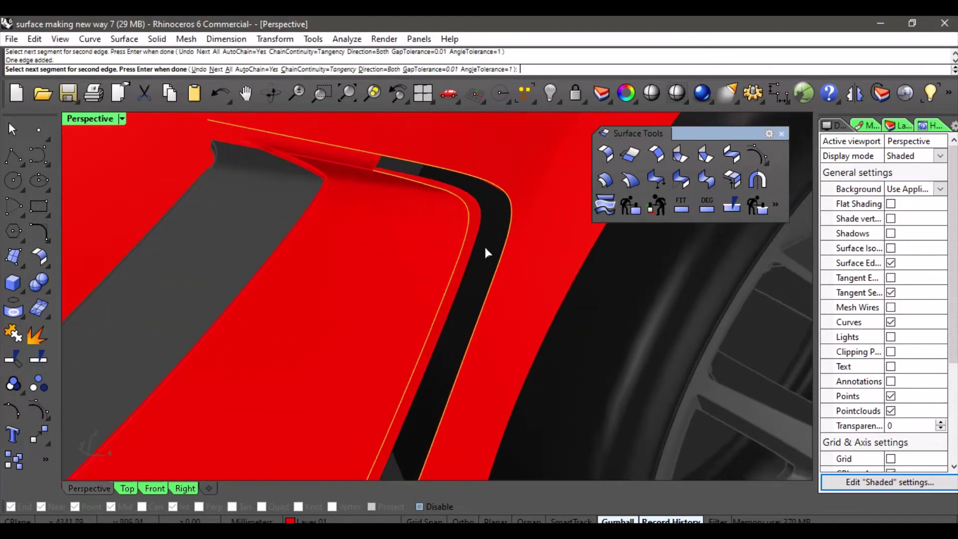
scroll(474, 248, down, 4)
key(Return)
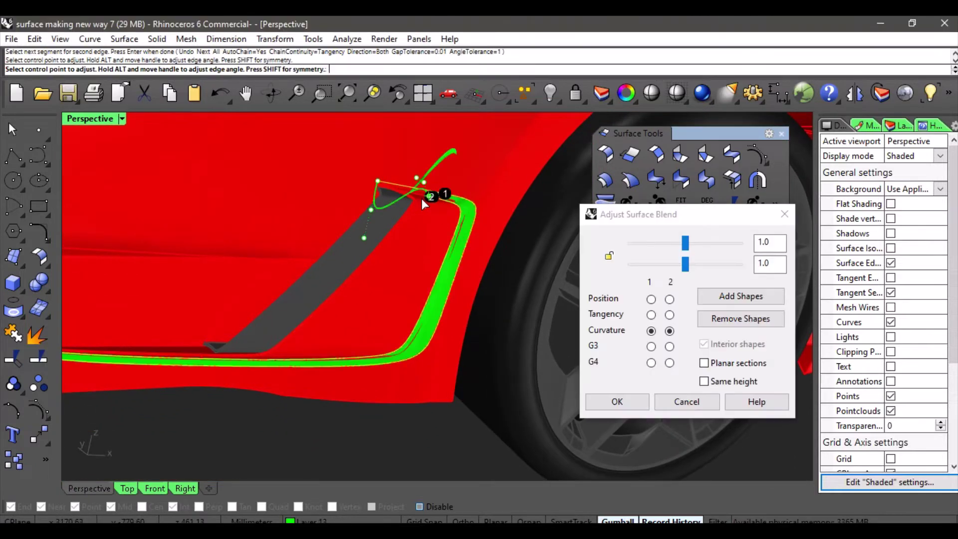
Step: Examine the blend preview around the gap's upper end beside the grey trim and cancel the blend
scroll(422, 199, up, 3)
scroll(294, 170, down, 2)
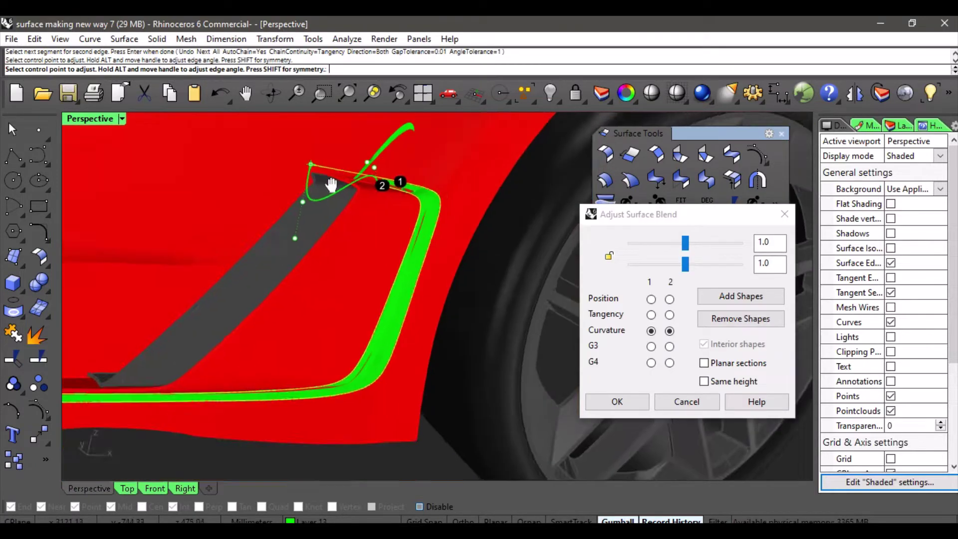
shift+right_drag(332, 185, 293, 195)
scroll(304, 202, up, 3)
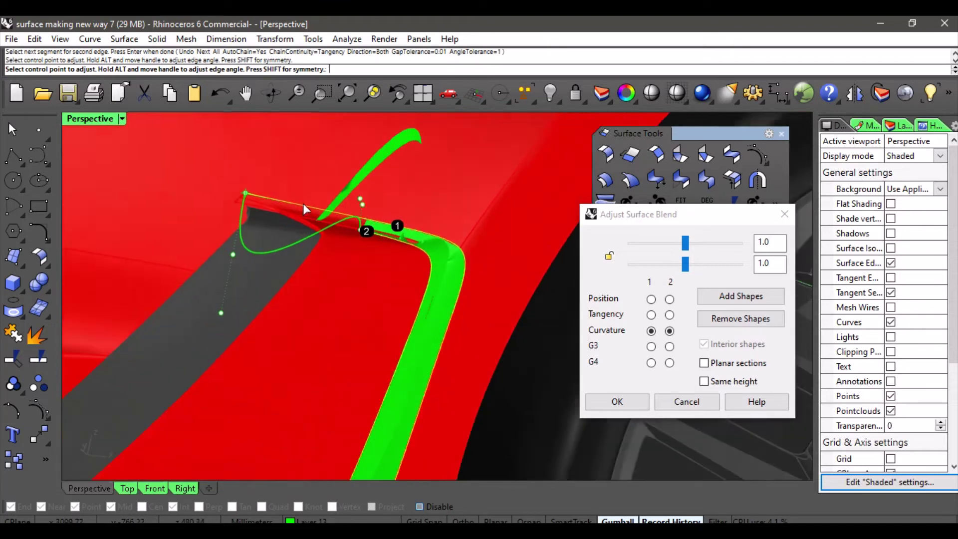
click(666, 406)
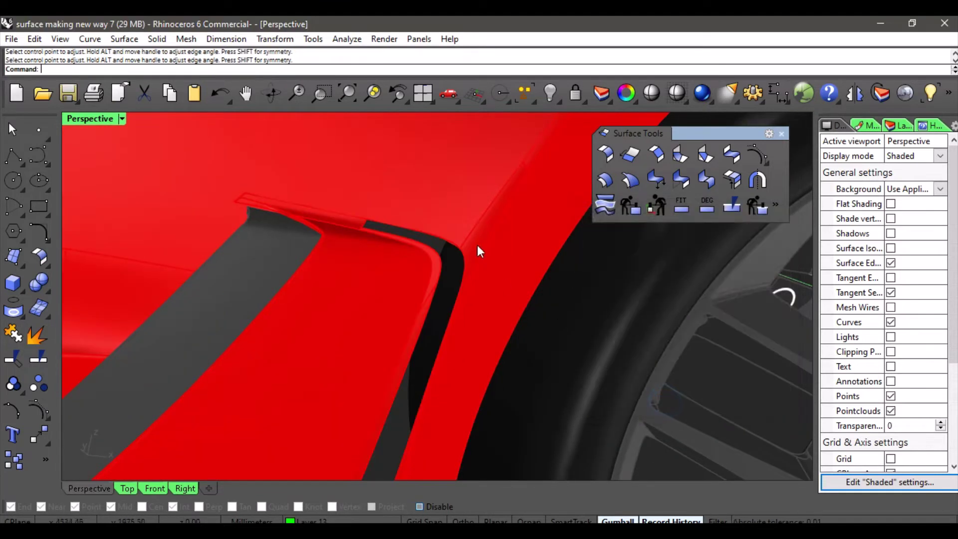
Step: Split the long edge of the body surface above the gap at the point where the gap's upper end begins
scroll(449, 234, down, 3)
scroll(449, 237, up, 4)
click(442, 255)
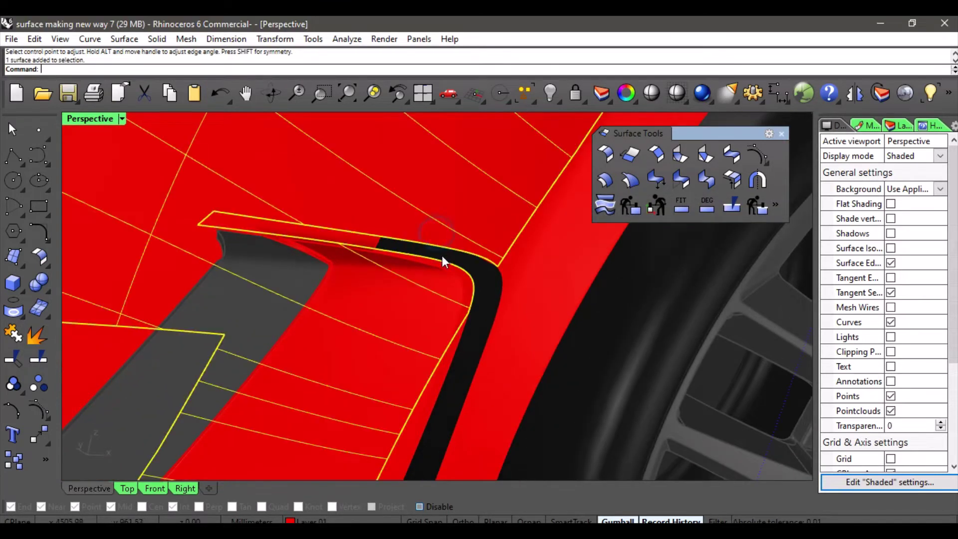
key(Escape)
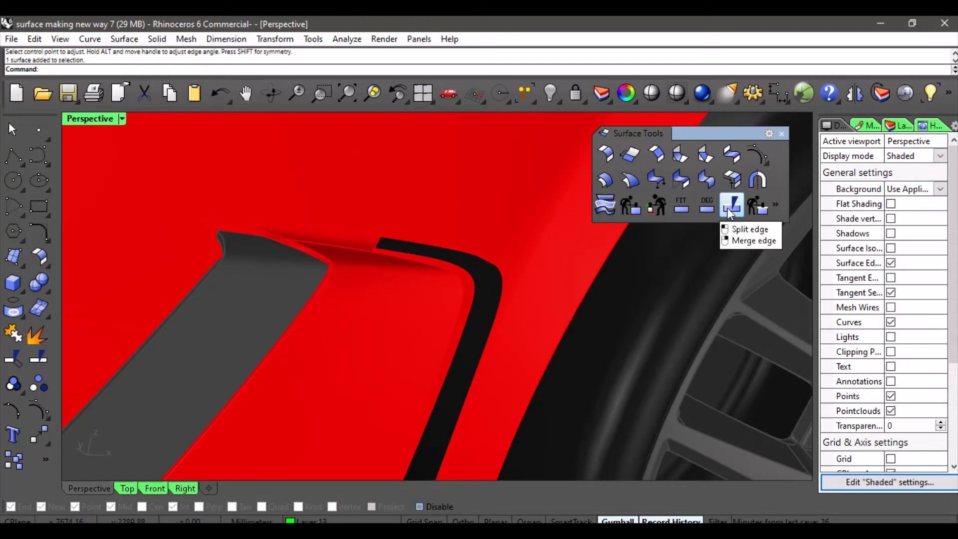
click(730, 208)
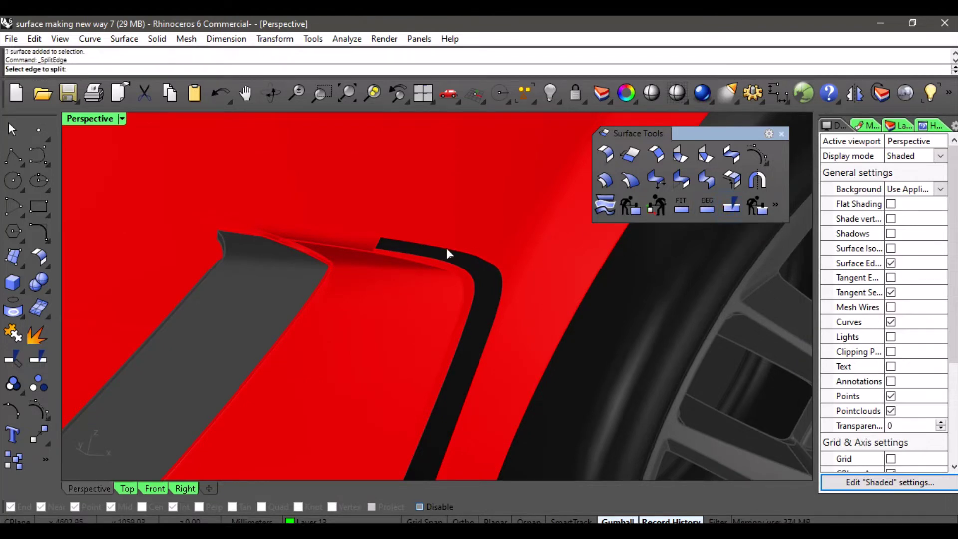
scroll(439, 250, up, 2)
click(409, 241)
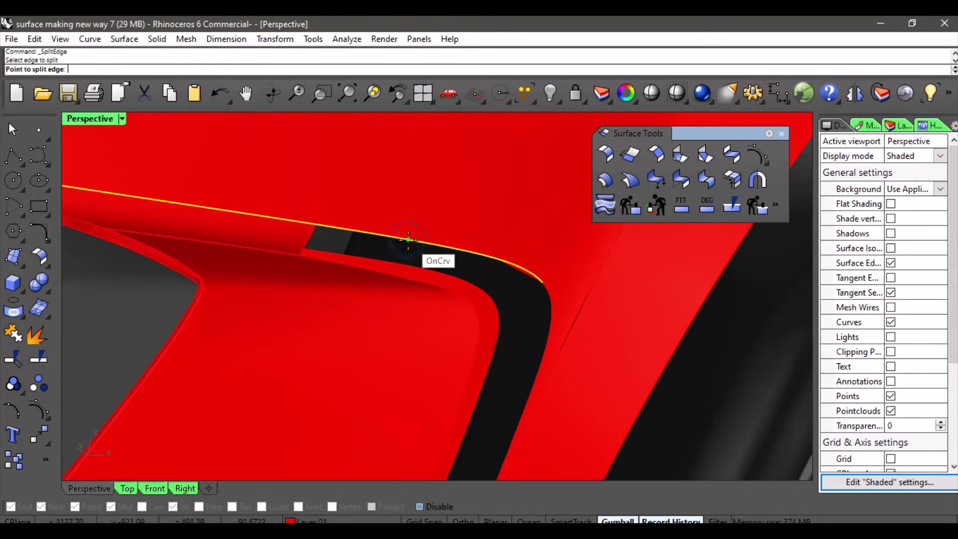
scroll(334, 228, down, 2)
right_drag(334, 228, 372, 268)
scroll(300, 205, up, 5)
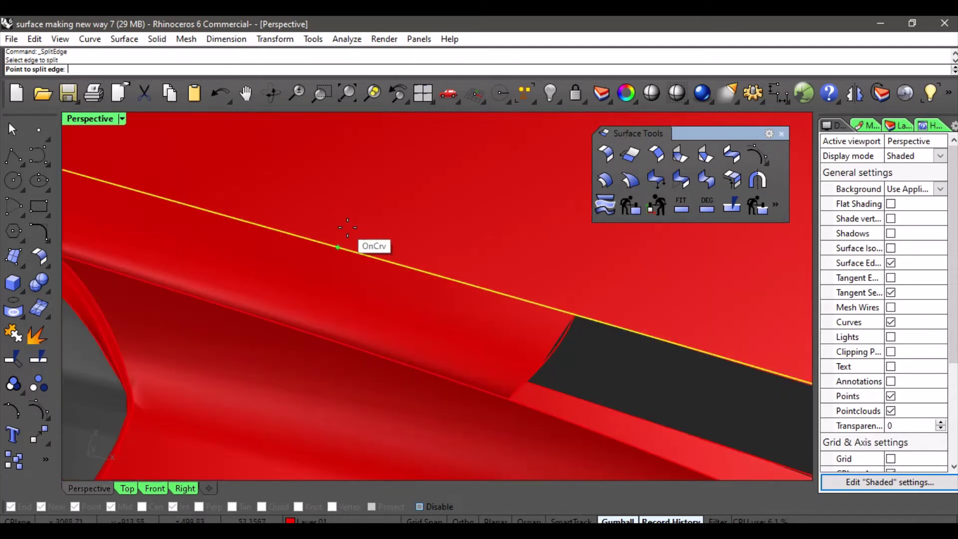
right_drag(347, 228, 458, 308)
key(alt)
click(480, 313)
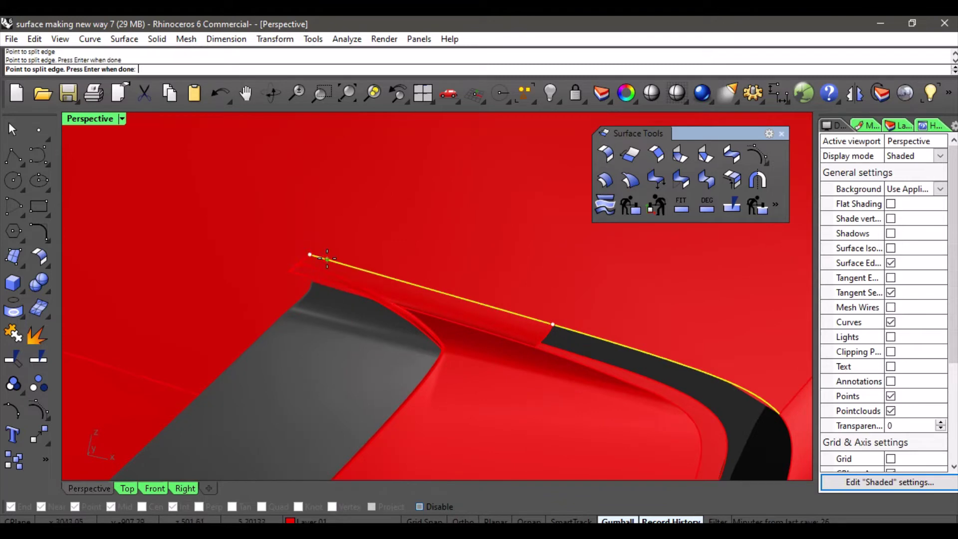
key(Return)
Step: Start a surface blend with chained edges, using the split edge segment and its continuation along the gap's outer side as the first edge
right_drag(479, 324, 388, 263)
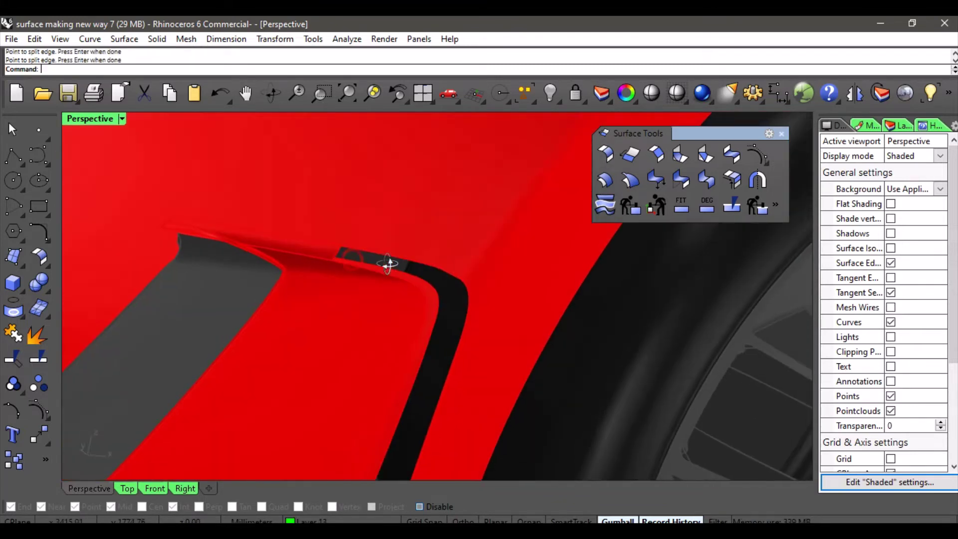
click(730, 157)
click(91, 70)
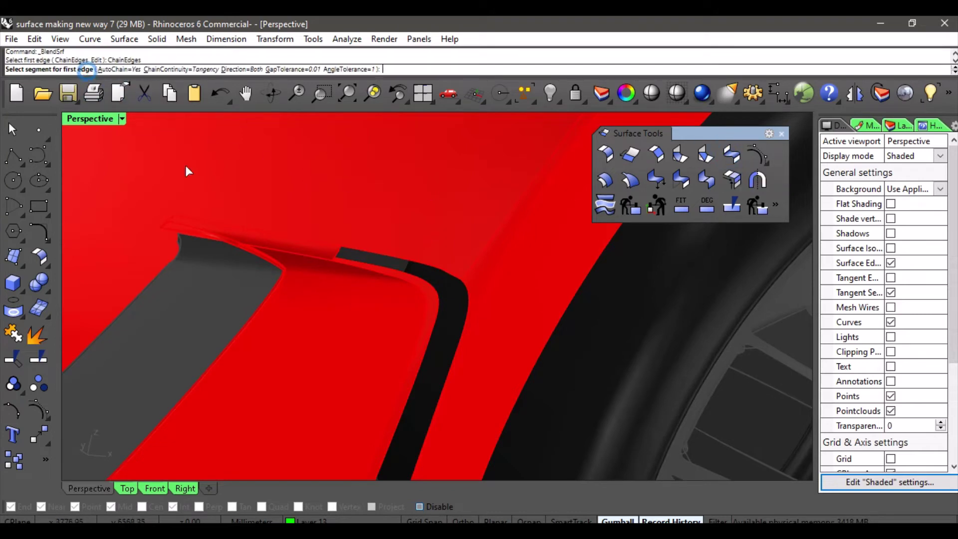
right_drag(186, 170, 394, 262)
click(396, 252)
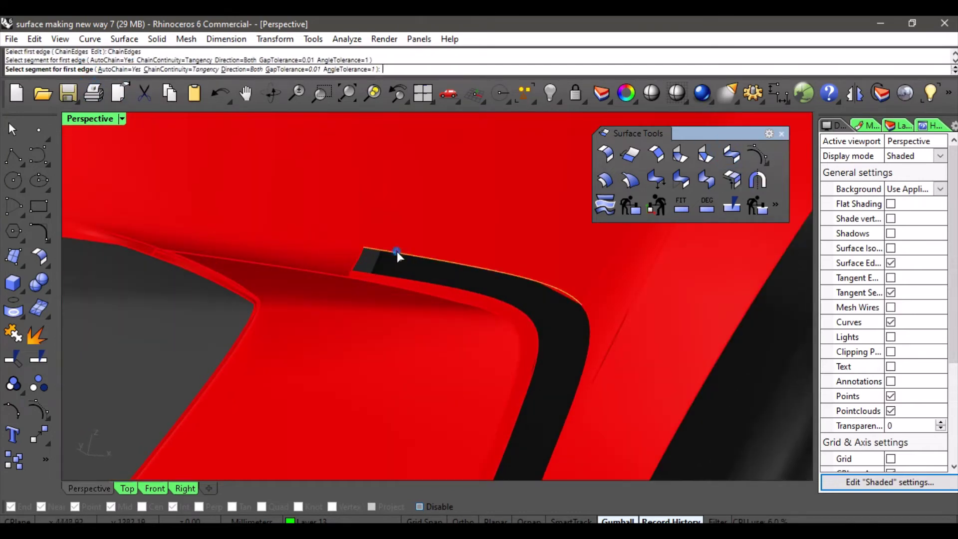
click(551, 316)
scroll(550, 315, down, 12)
shift+right_drag(533, 339, 501, 201)
shift+right_drag(445, 319, 484, 349)
shift+right_drag(529, 247, 481, 263)
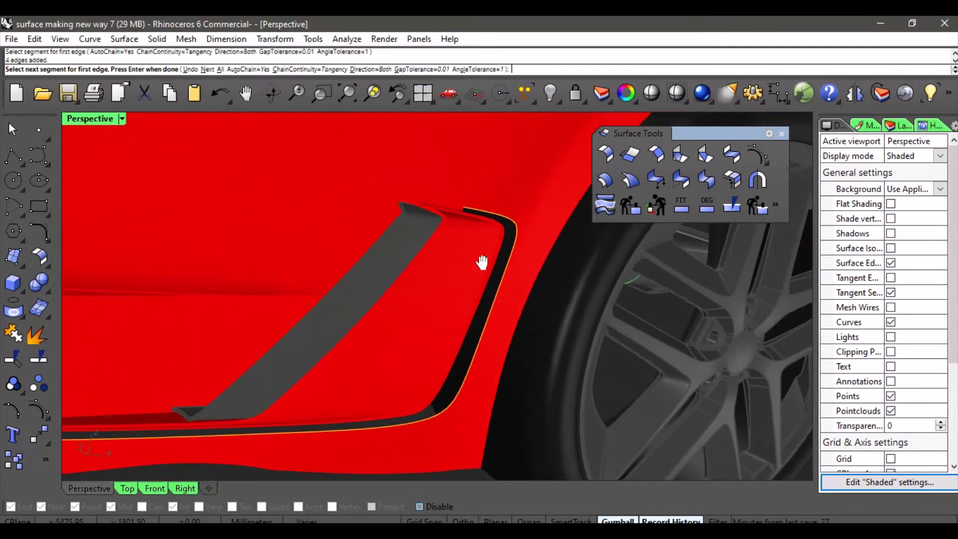
scroll(451, 229, up, 4)
scroll(419, 225, up, 2)
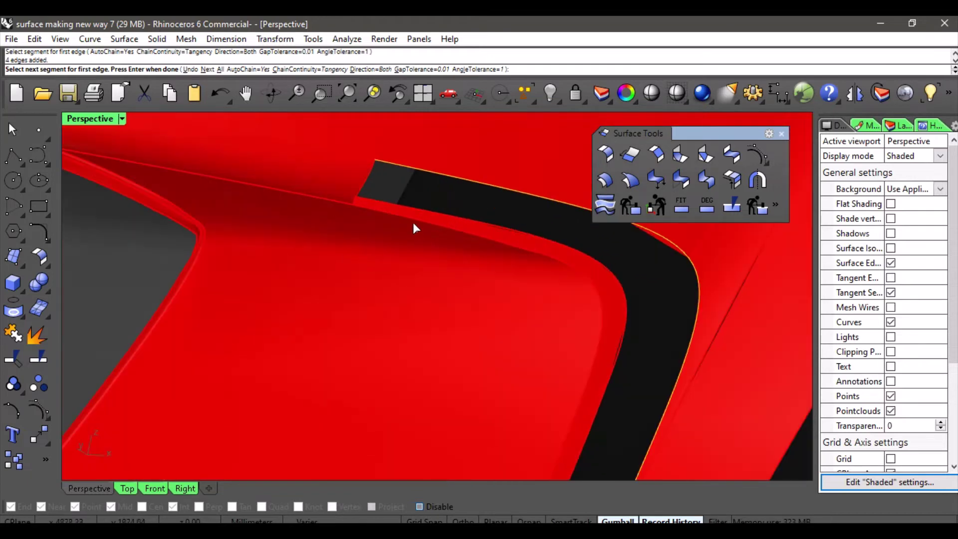
key(Return)
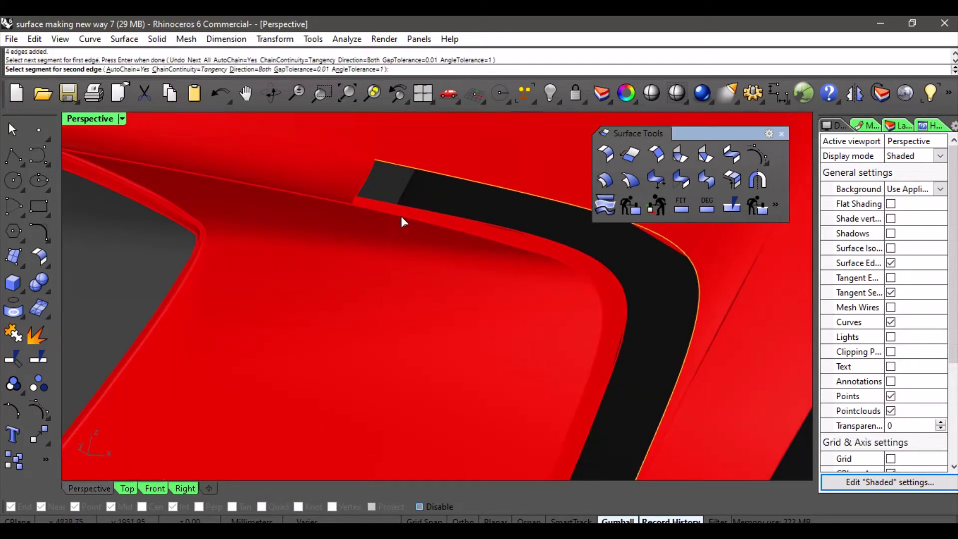
Step: Chain the surface edges along the inner side of the gap as the blend's second edge, picking the branch around the upper bend
click(401, 217)
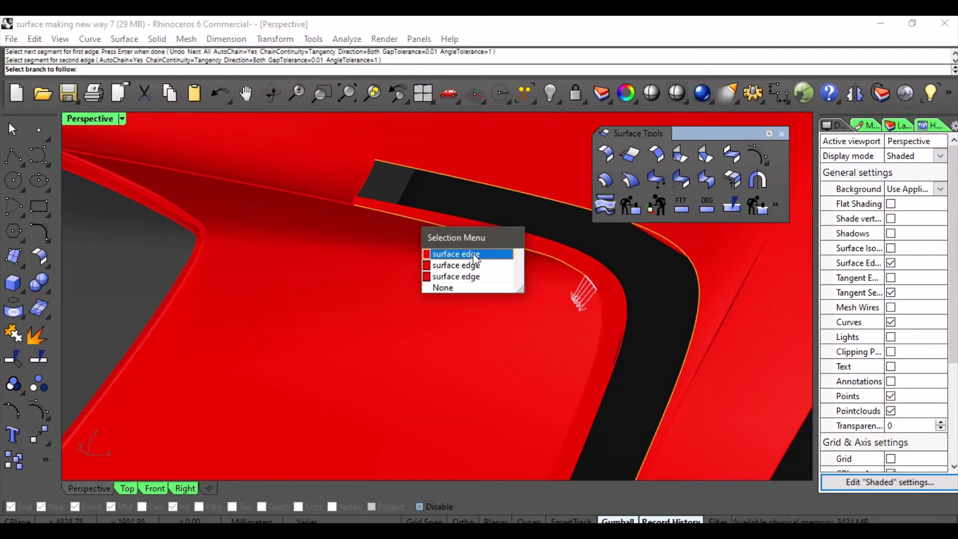
click(473, 254)
scroll(525, 288, down, 2)
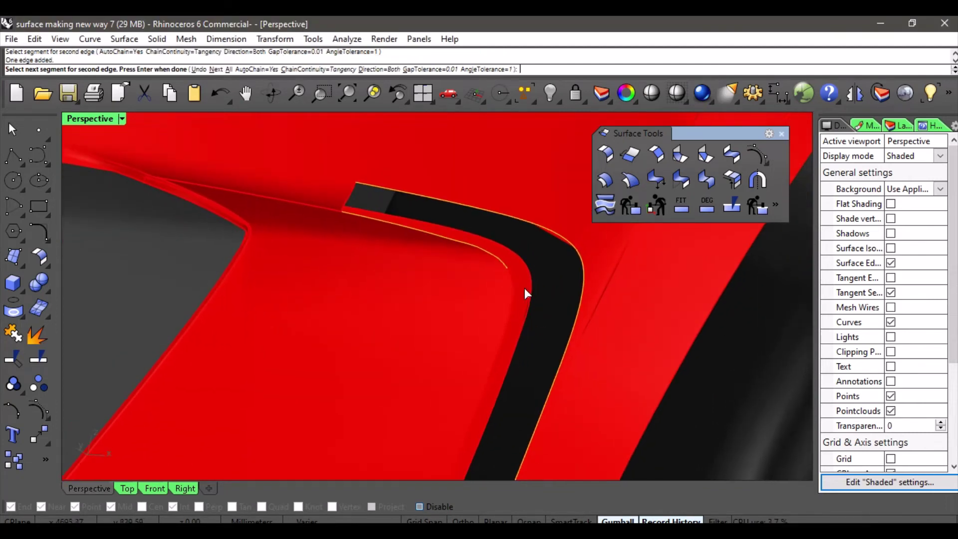
scroll(514, 285, up, 2)
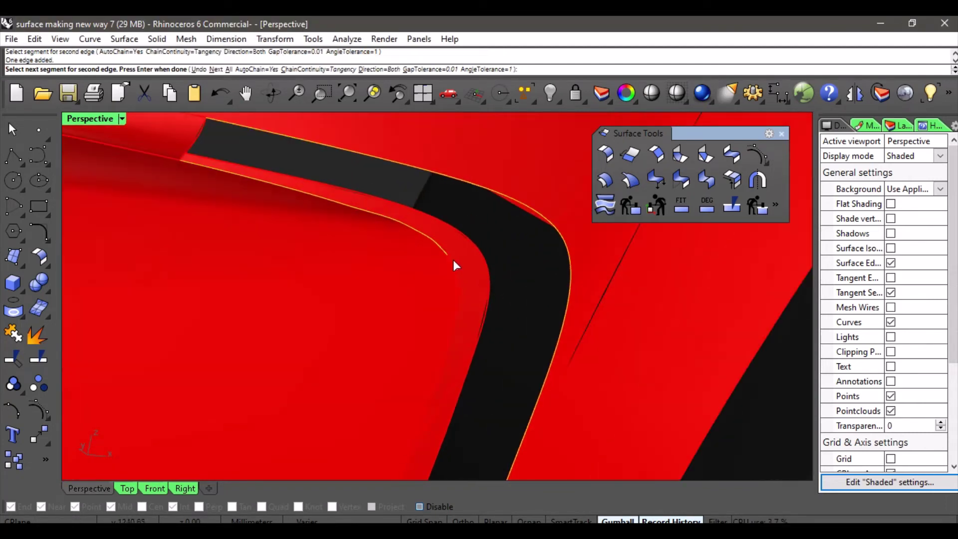
click(450, 256)
scroll(444, 288, down, 2)
scroll(446, 238, up, 3)
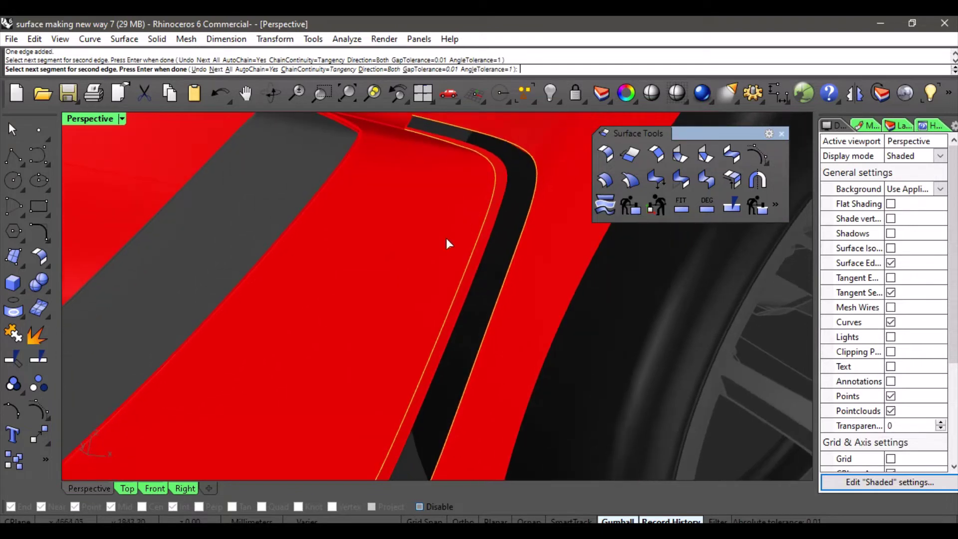
Step: Check both edge chains down to the gap's pointed lower end, accept the second edge and preview the surface blend
scroll(446, 238, down, 4)
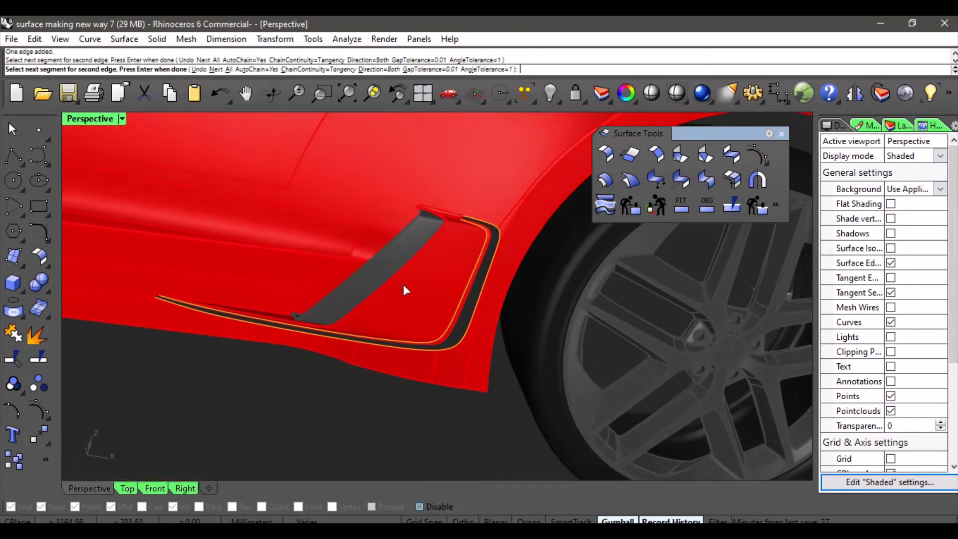
scroll(225, 280, up, 6)
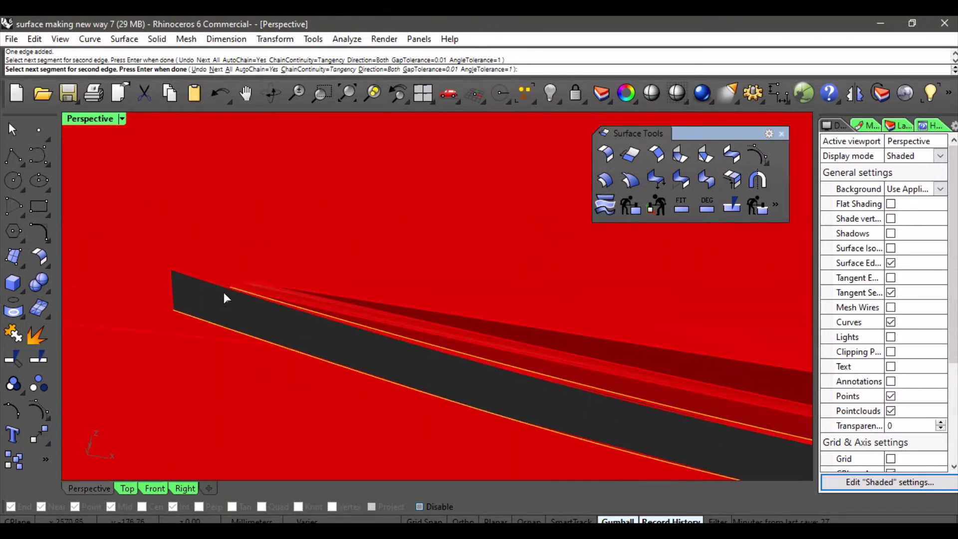
scroll(223, 289, up, 1)
scroll(223, 288, down, 3)
scroll(223, 288, up, 2)
scroll(224, 288, down, 2)
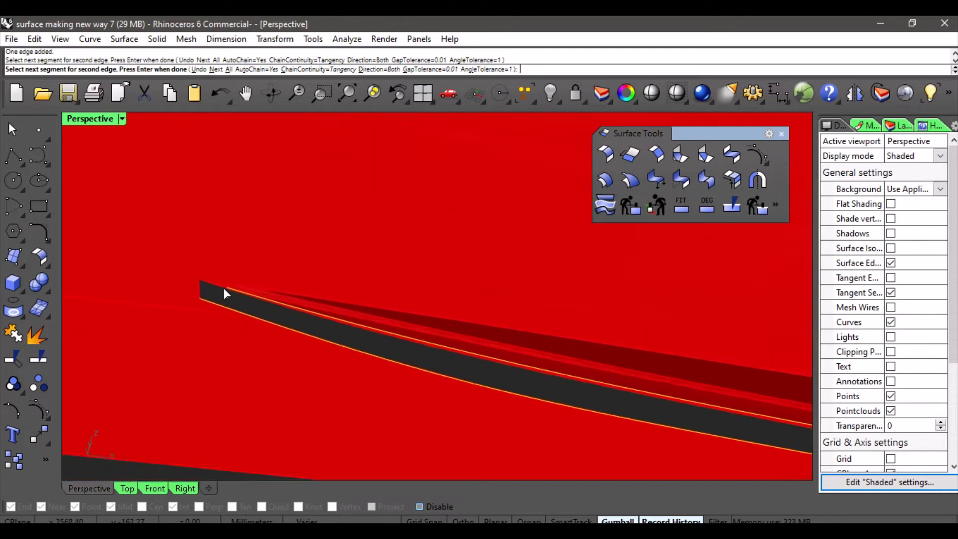
scroll(224, 288, down, 3)
scroll(235, 310, down, 3)
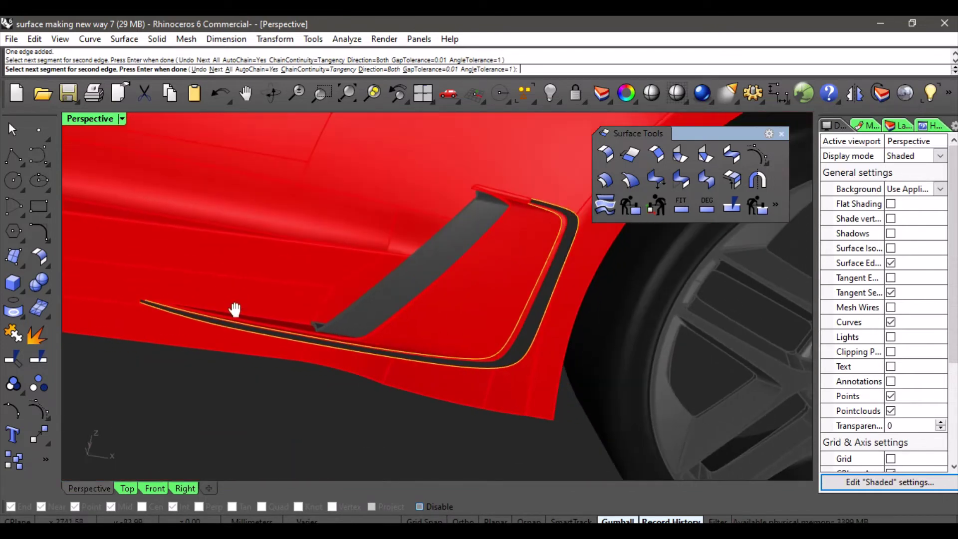
scroll(220, 301, up, 2)
key(Return)
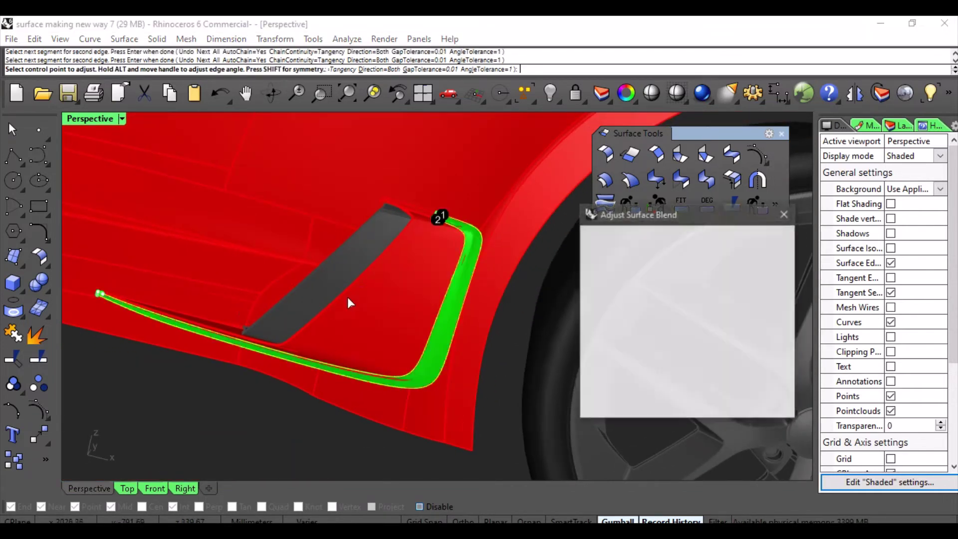
Step: Examine the blend preview along the whole gap around the side trim, and cancel the blend
scroll(339, 299, down, 2)
scroll(349, 294, up, 3)
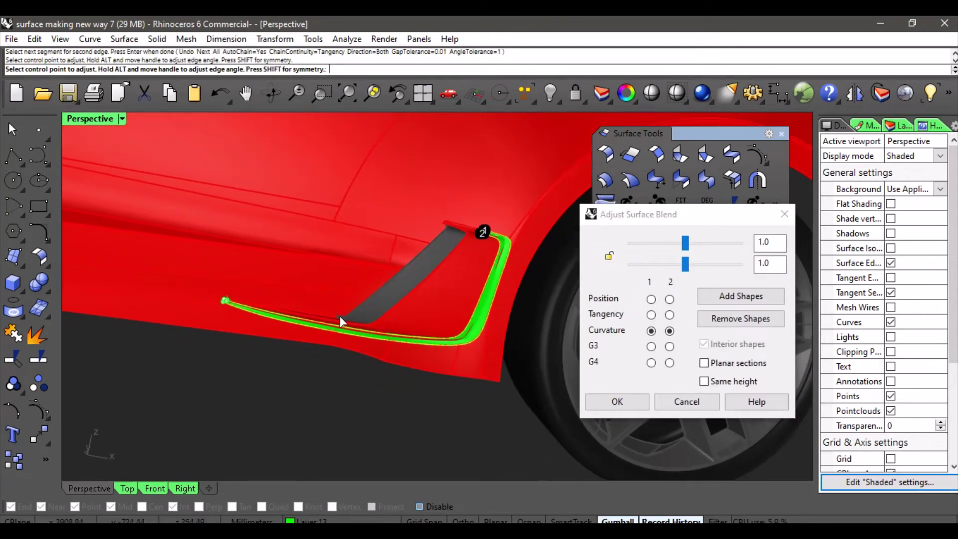
scroll(340, 292, up, 2)
scroll(342, 296, down, 5)
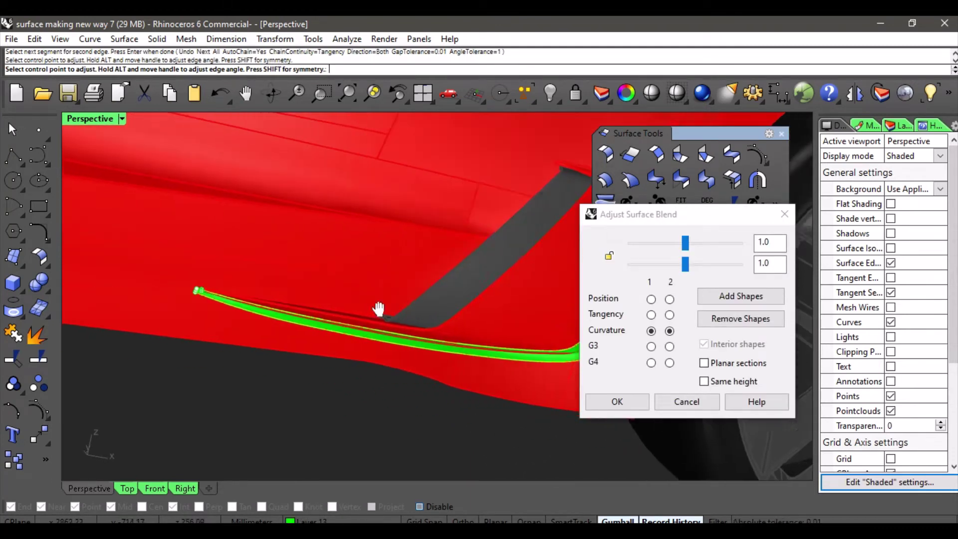
right_drag(307, 361, 311, 367)
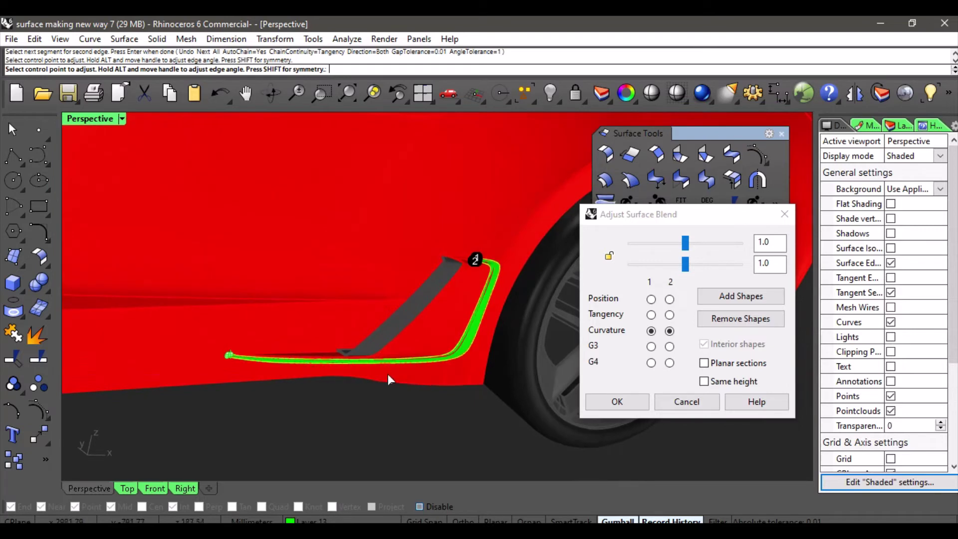
right_drag(442, 391, 383, 373)
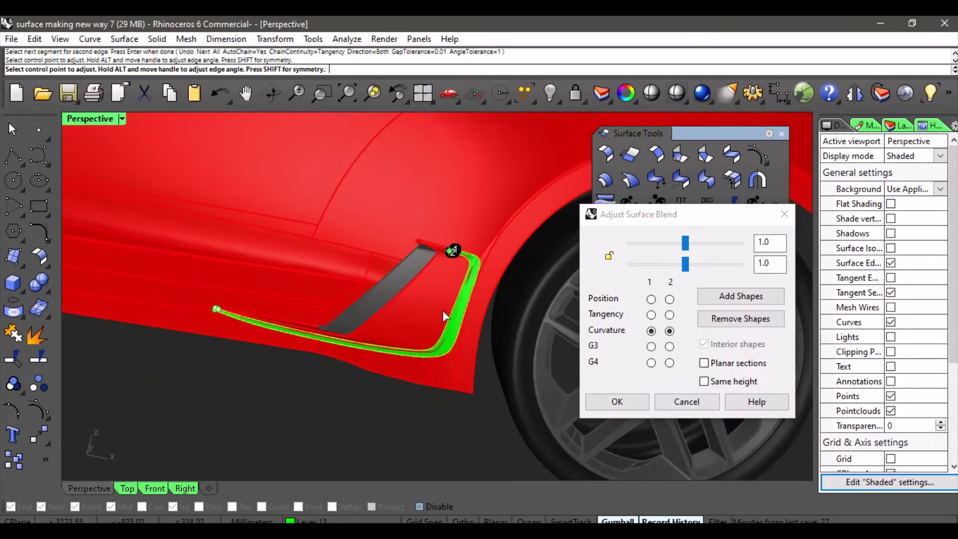
scroll(442, 315, up, 2)
mouse_move(443, 314)
right_down()
mouse_move(421, 321)
mouse_move(437, 260)
mouse_move(438, 331)
right_up()
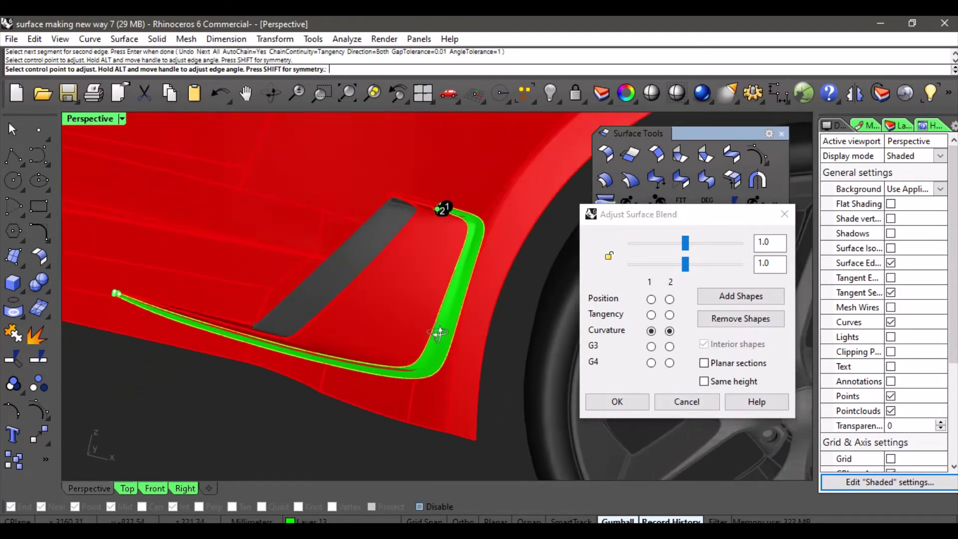
scroll(349, 330, down, 5)
right_drag(348, 330, 422, 311)
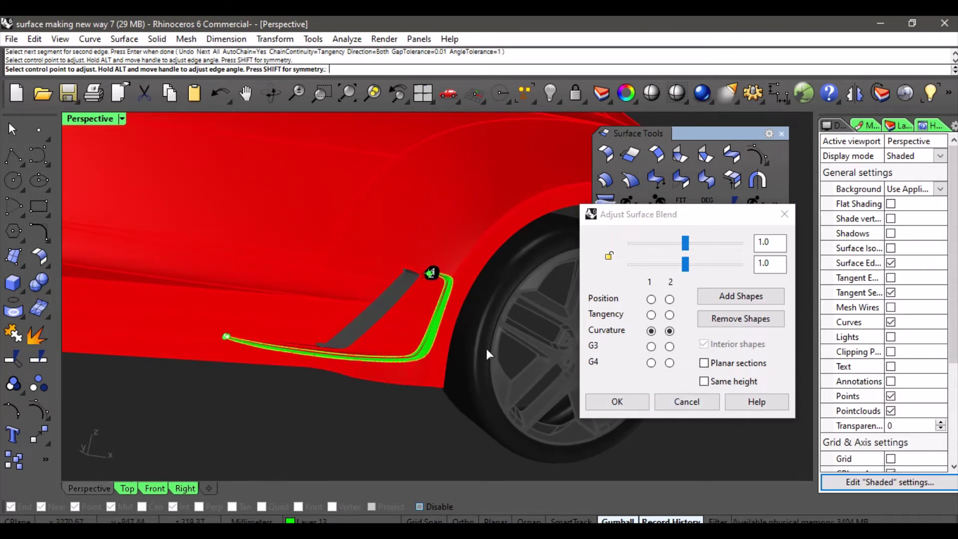
click(690, 406)
right_drag(352, 408, 379, 337)
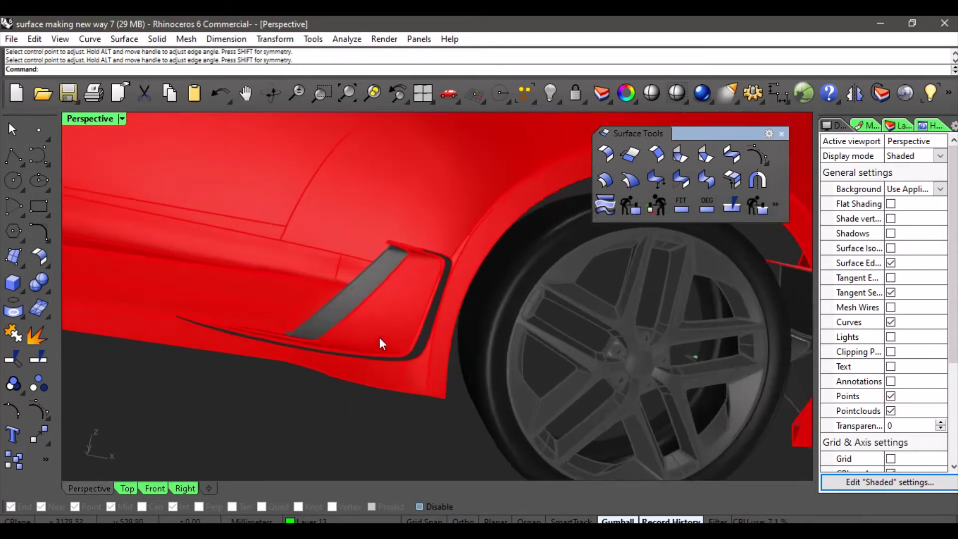
Step: Preview the surface blend between the same two edge chains again and show surface isocurves in the shaded display
scroll(381, 339, up, 2)
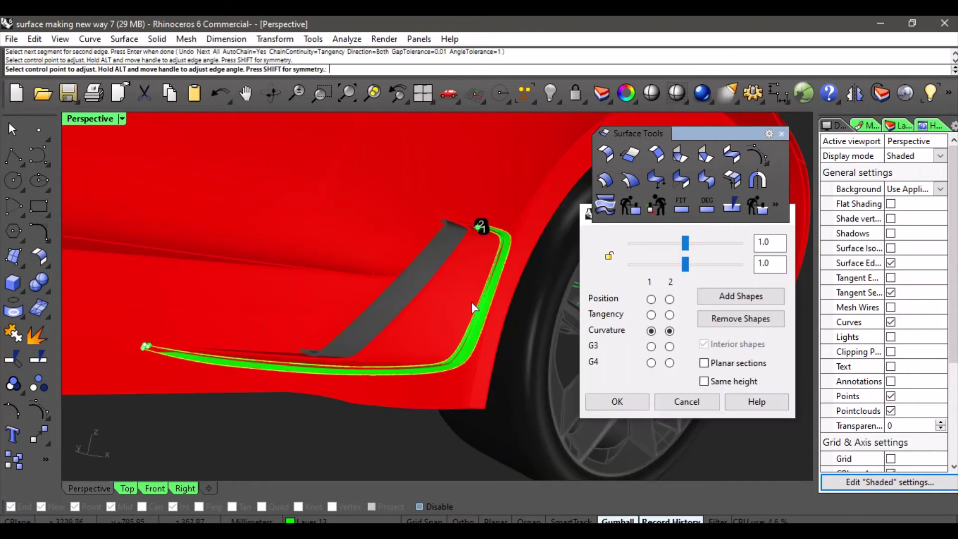
right_drag(472, 302, 373, 243)
scroll(442, 239, up, 4)
scroll(375, 248, up, 3)
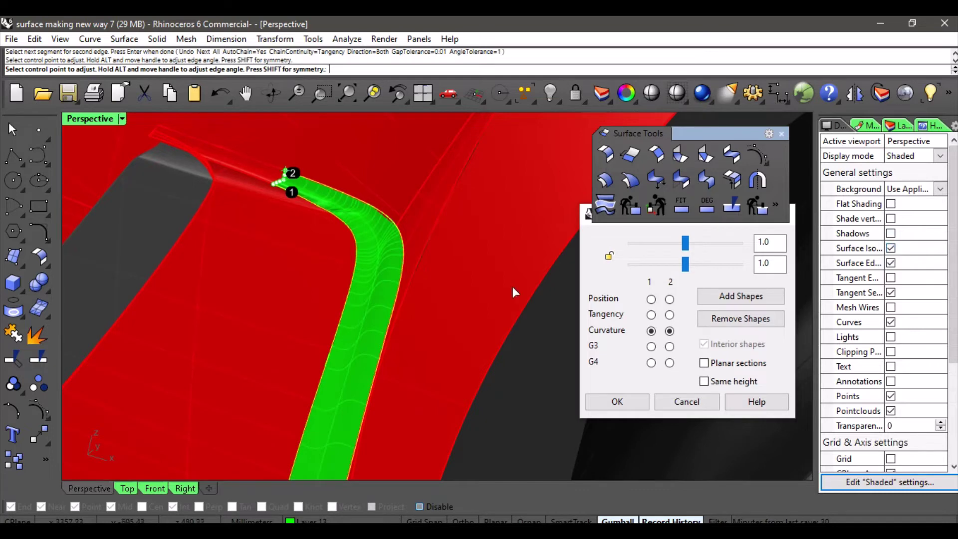
Step: In the Front view, move the blend's control points at its upper end to follow the adjoining surface's curved edge
right_drag(514, 292, 381, 270)
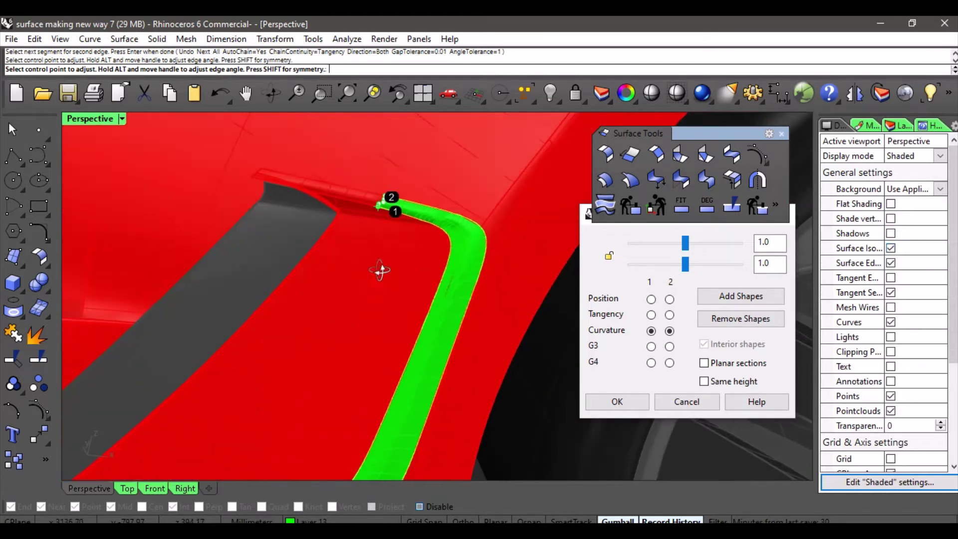
scroll(389, 204, up, 8)
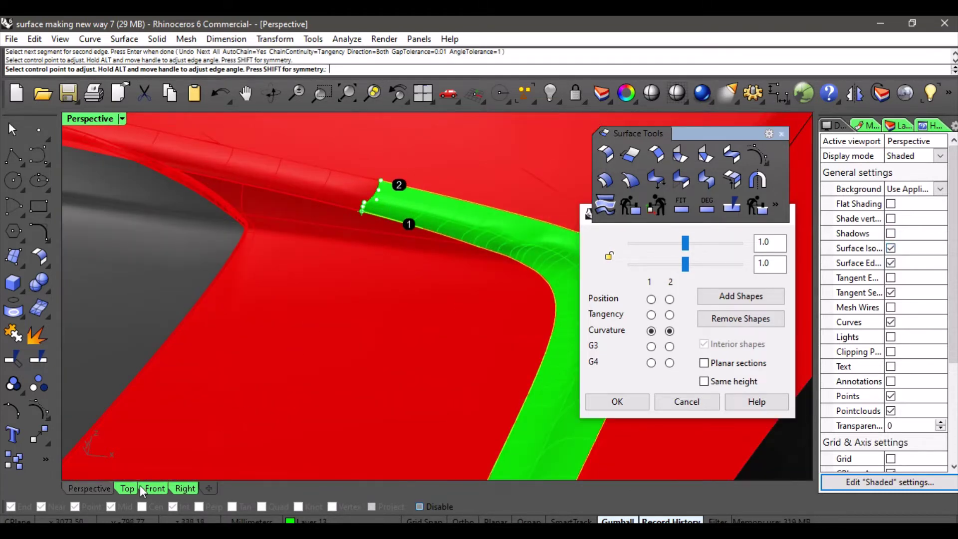
click(142, 486)
scroll(386, 306, up, 5)
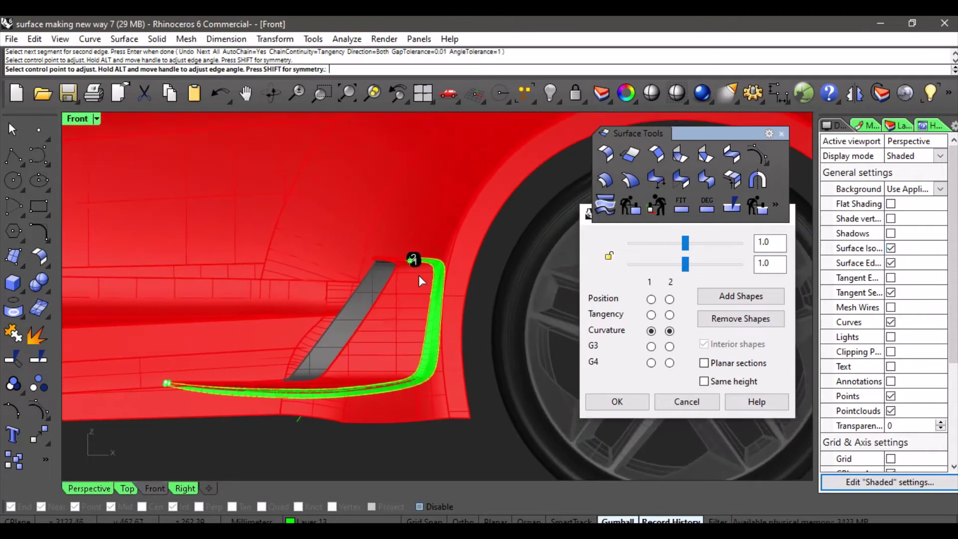
scroll(418, 275, up, 8)
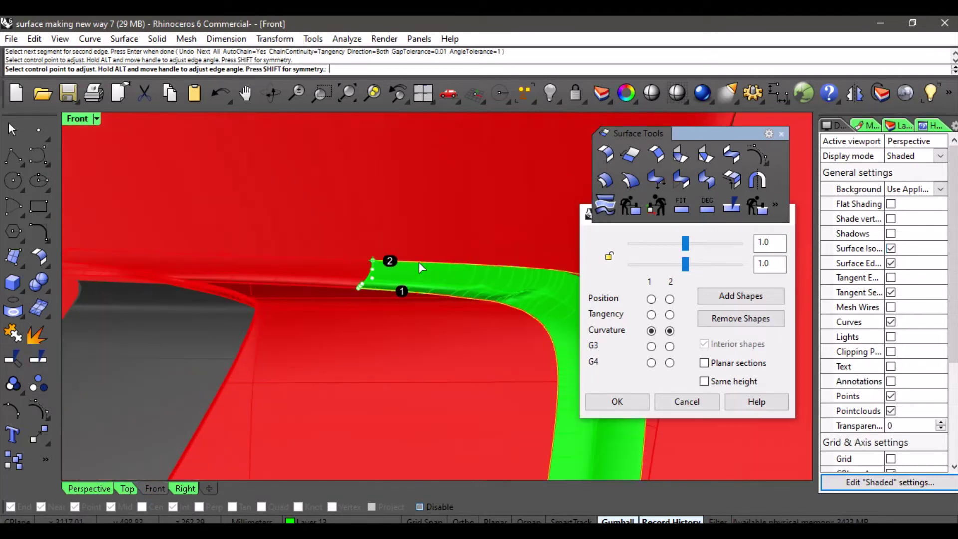
scroll(418, 262, up, 10)
right_drag(349, 271, 404, 301)
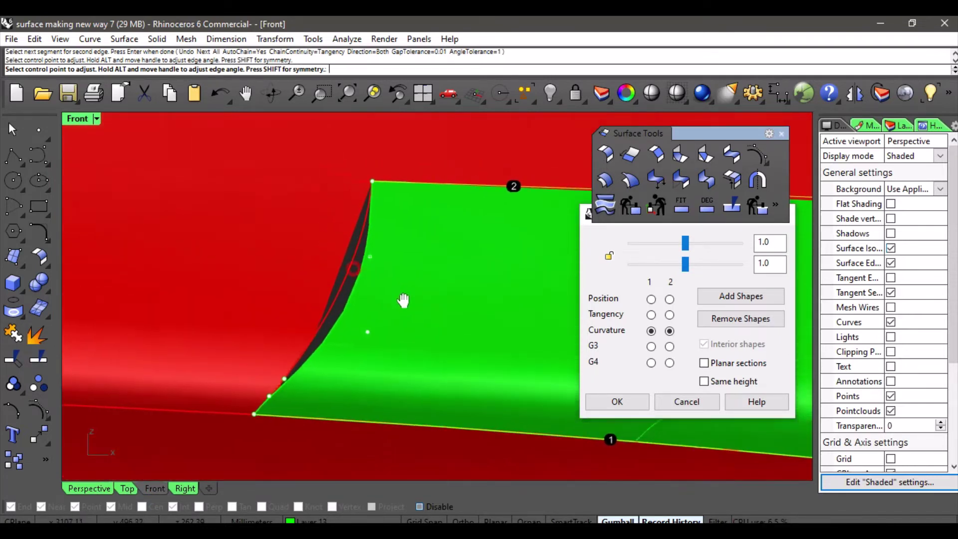
click(377, 264)
click(365, 266)
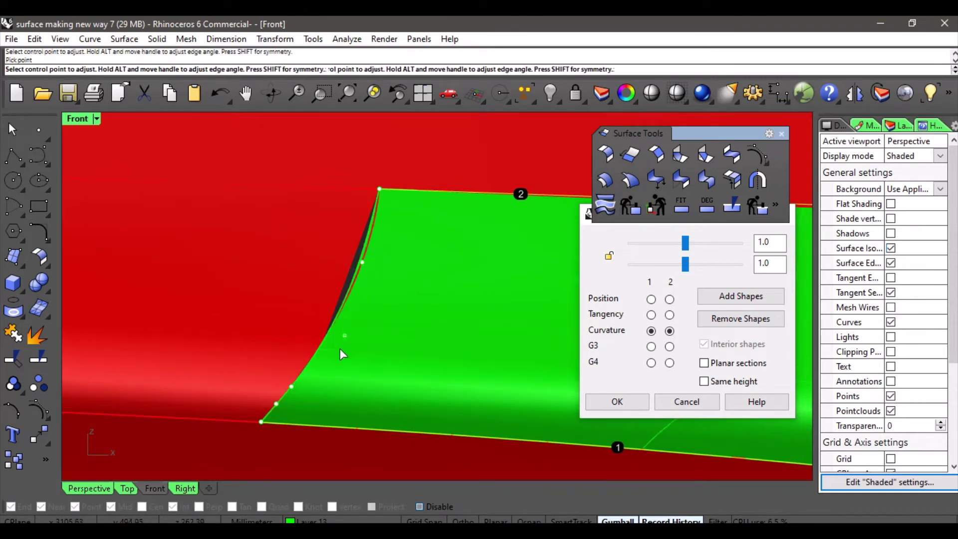
Step: Add a blend shape across the upper bend, running from the inner edge to the outer edge
scroll(396, 293, down, 5)
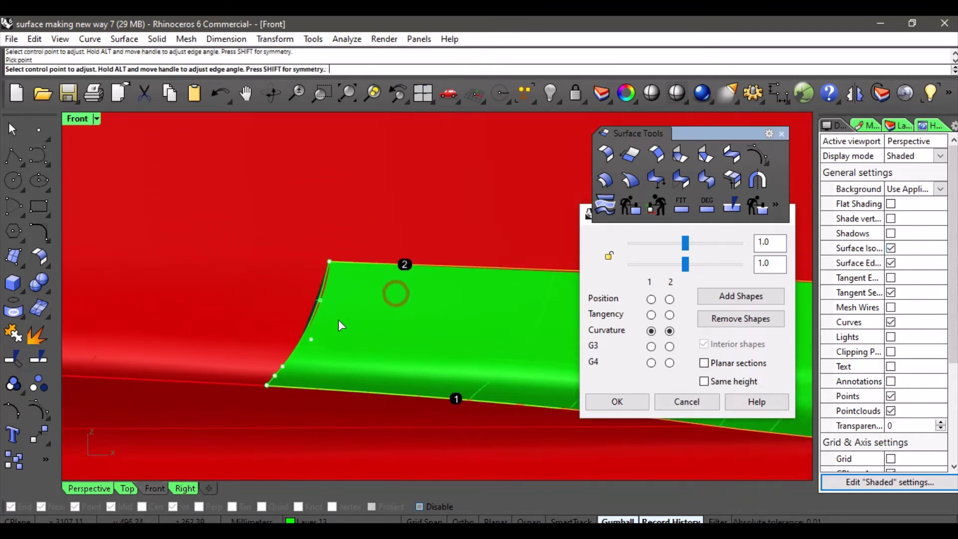
right_drag(435, 336, 324, 319)
scroll(410, 326, up, 3)
right_drag(410, 325, 357, 308)
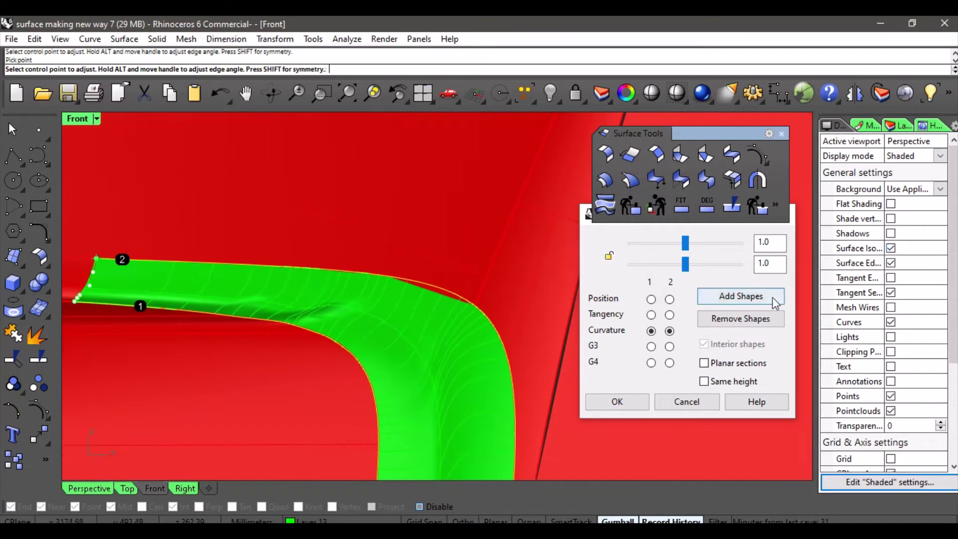
click(734, 298)
scroll(352, 342, up, 2)
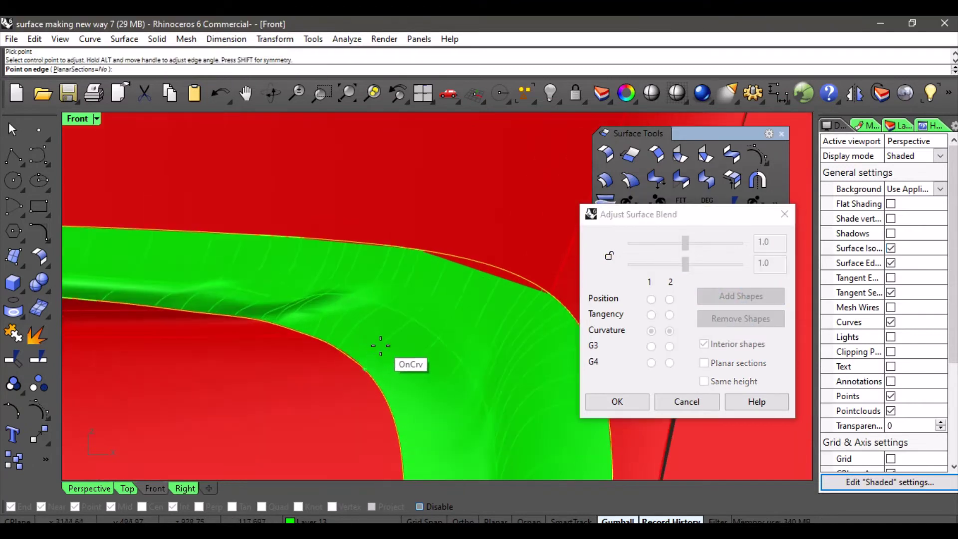
scroll(411, 354, down, 1)
scroll(339, 336, up, 1)
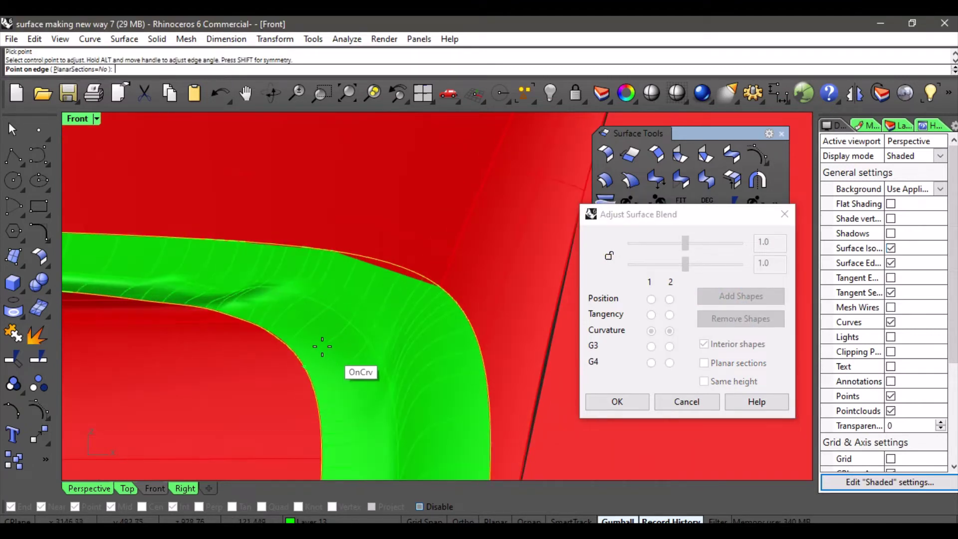
right_drag(338, 378, 301, 320)
click(288, 311)
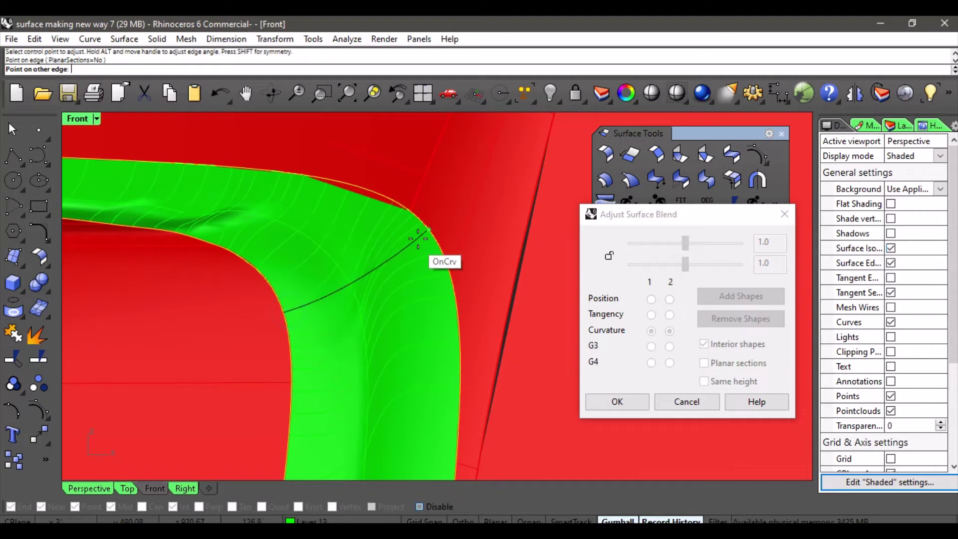
click(438, 264)
Step: Add a second shape across the blend's upper arm, just before the bend where the surface is wrinkled
scroll(323, 220, down, 6)
right_drag(308, 225, 398, 319)
scroll(464, 291, up, 6)
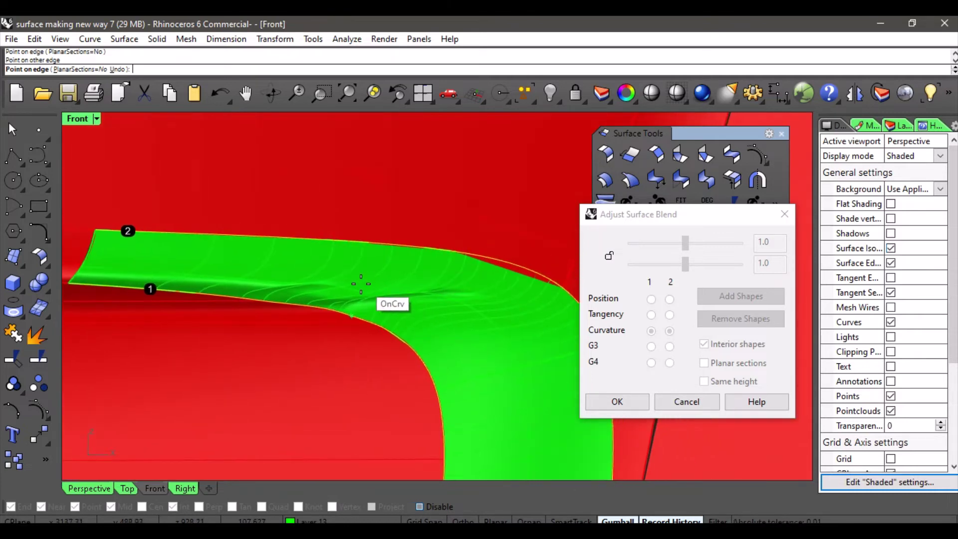
click(315, 302)
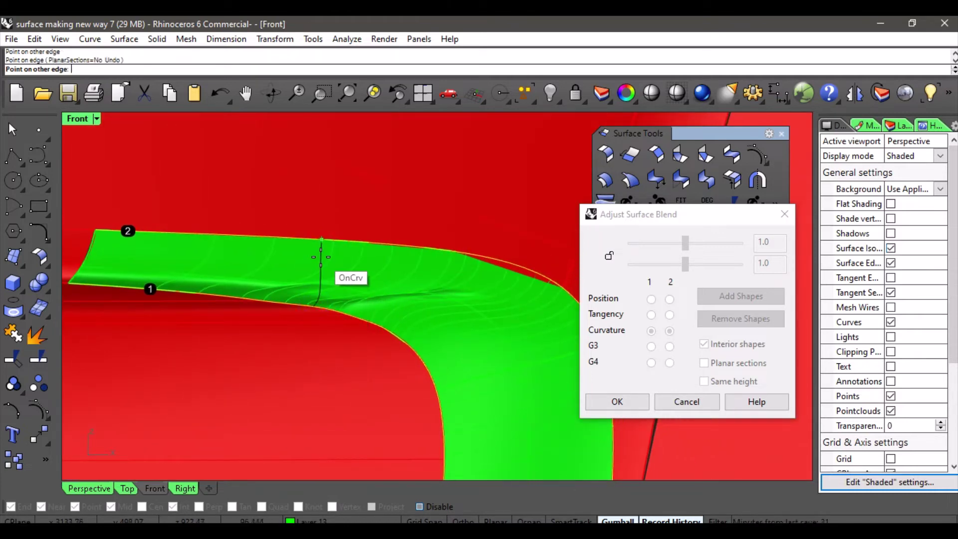
click(339, 256)
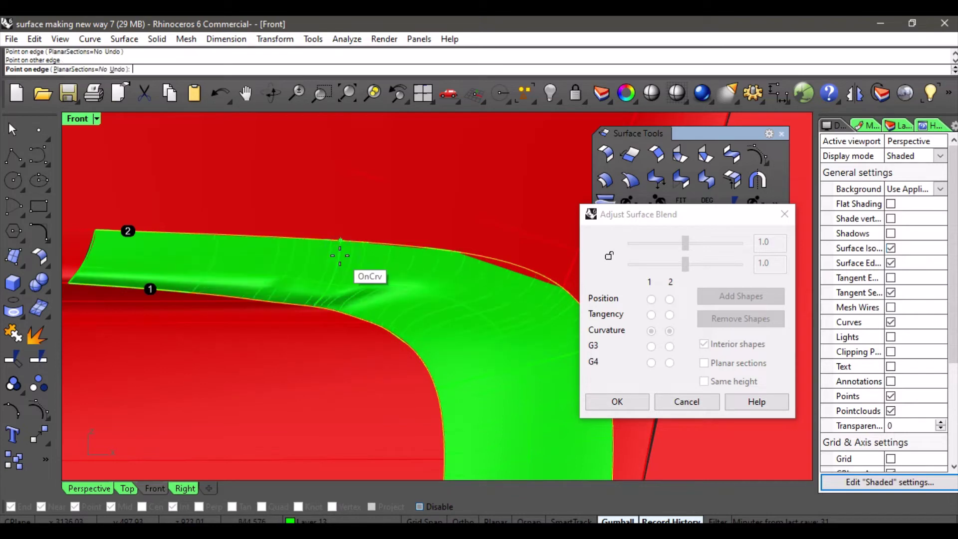
Step: Add another shape across the blend at the lower bend, from the inner edge to the outer edge
scroll(354, 262, down, 6)
right_drag(385, 298, 307, 225)
scroll(338, 263, down, 5)
right_drag(356, 292, 380, 164)
scroll(341, 311, down, 6)
scroll(393, 277, up, 8)
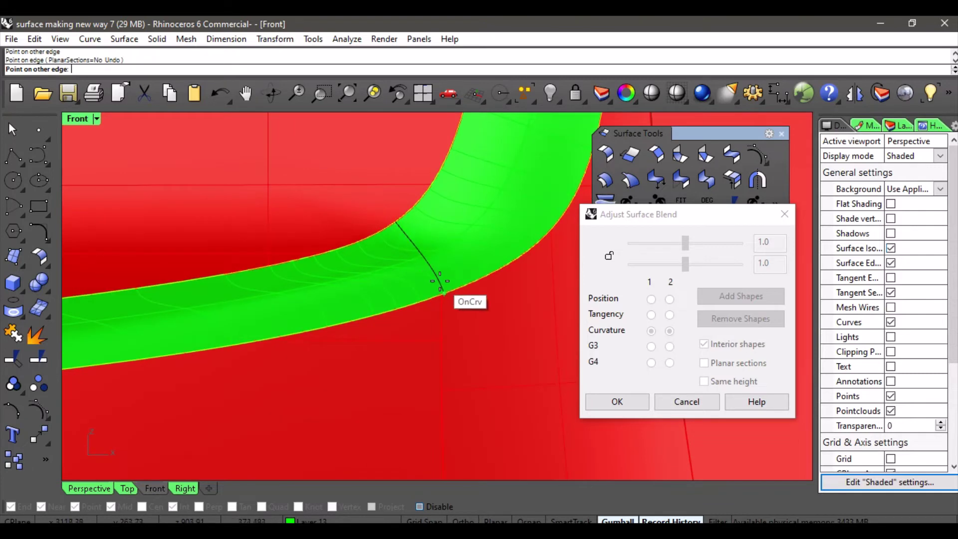
click(440, 281)
Step: Add a shape across the blend's lower arm, a short way from its tapered far end, and finish adding shapes
scroll(438, 276, down, 6)
right_drag(165, 322, 406, 270)
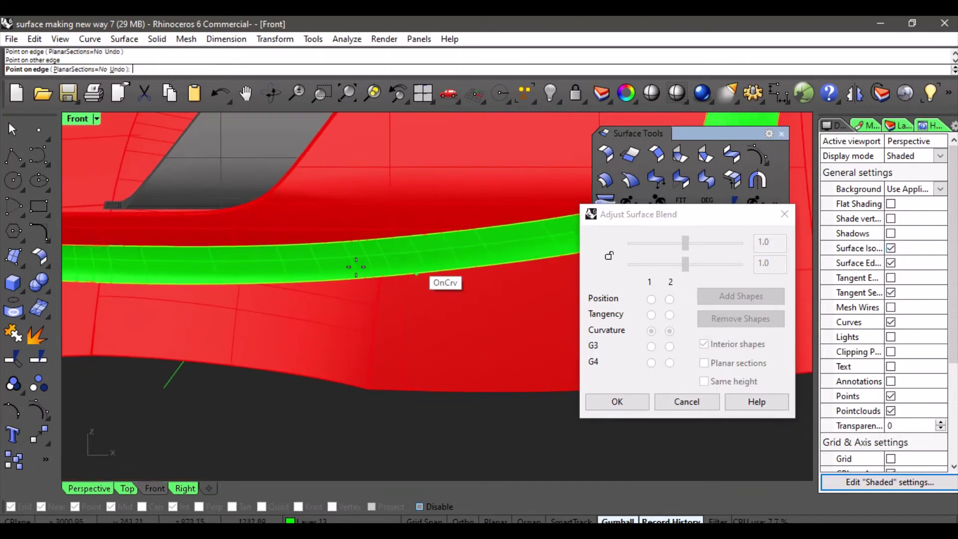
right_drag(248, 263, 479, 302)
scroll(375, 278, up, 3)
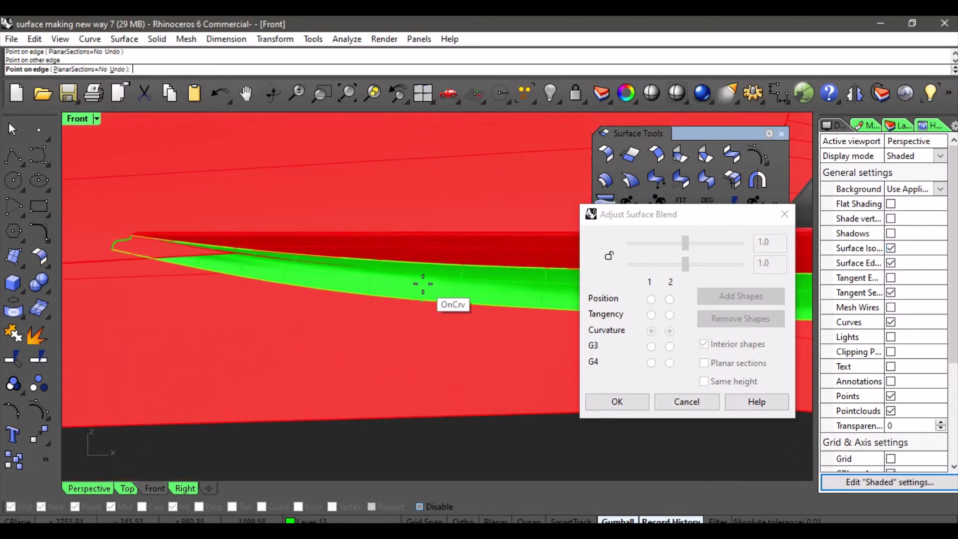
scroll(423, 284, up, 2)
click(389, 265)
scroll(391, 305, up, 3)
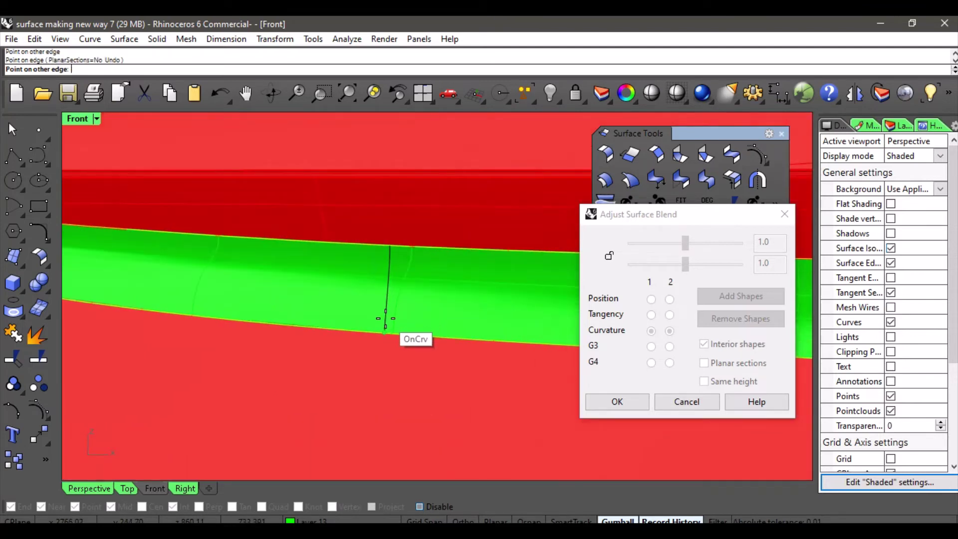
click(385, 318)
scroll(332, 289, down, 3)
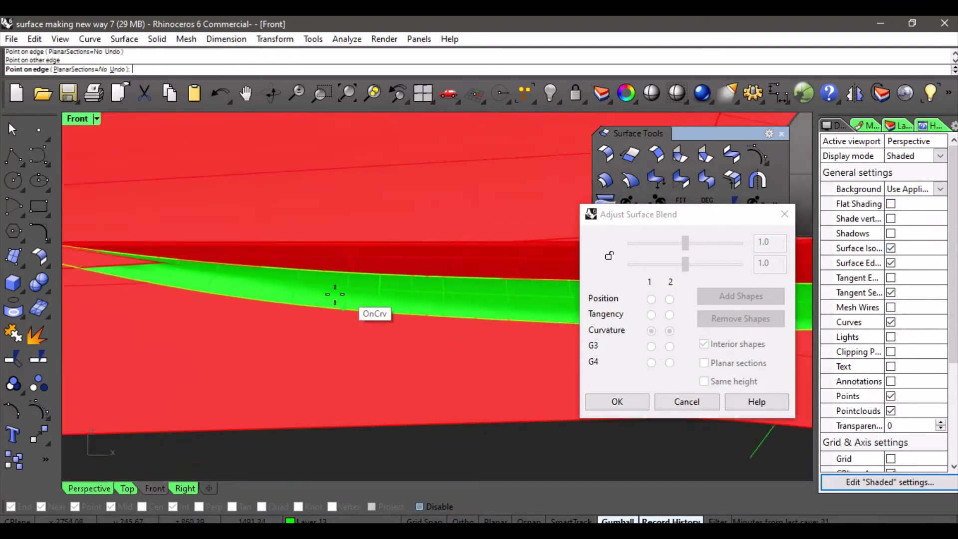
scroll(342, 321, down, 4)
scroll(235, 336, up, 4)
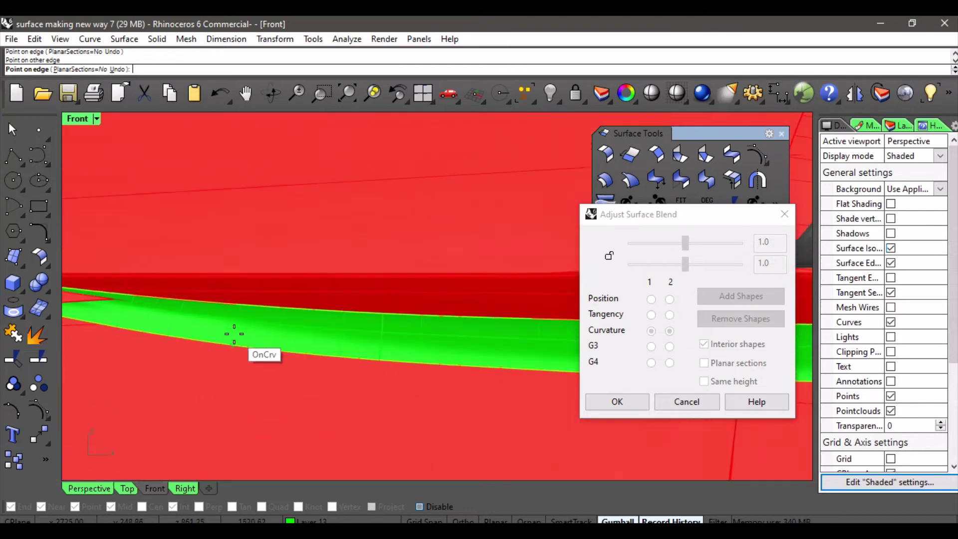
scroll(317, 300, up, 3)
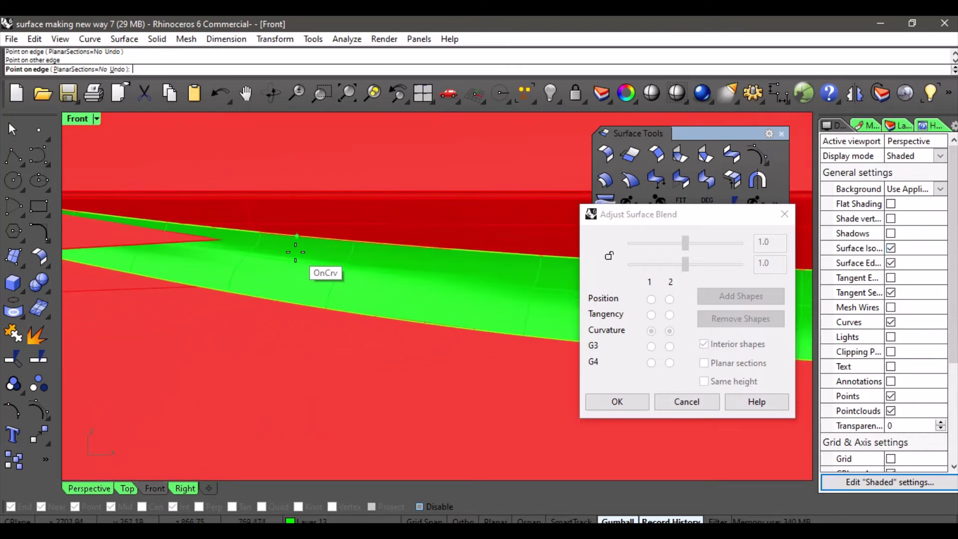
right_drag(295, 252, 483, 272)
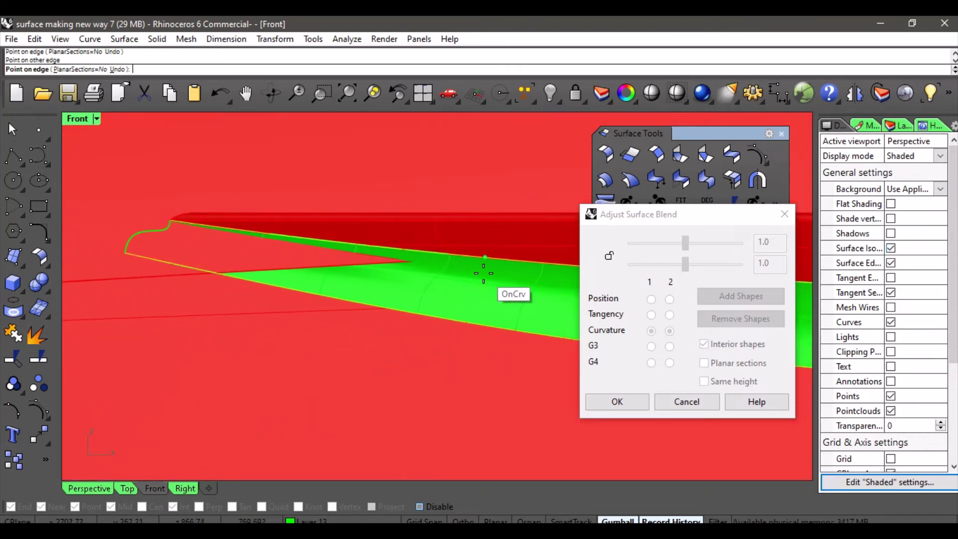
right_click(482, 272)
Step: Slide both end points of the blend's tapered end inward along their edges and bend the end curve's handles toward the neighbouring surface's pointed tip
scroll(425, 304, down, 4)
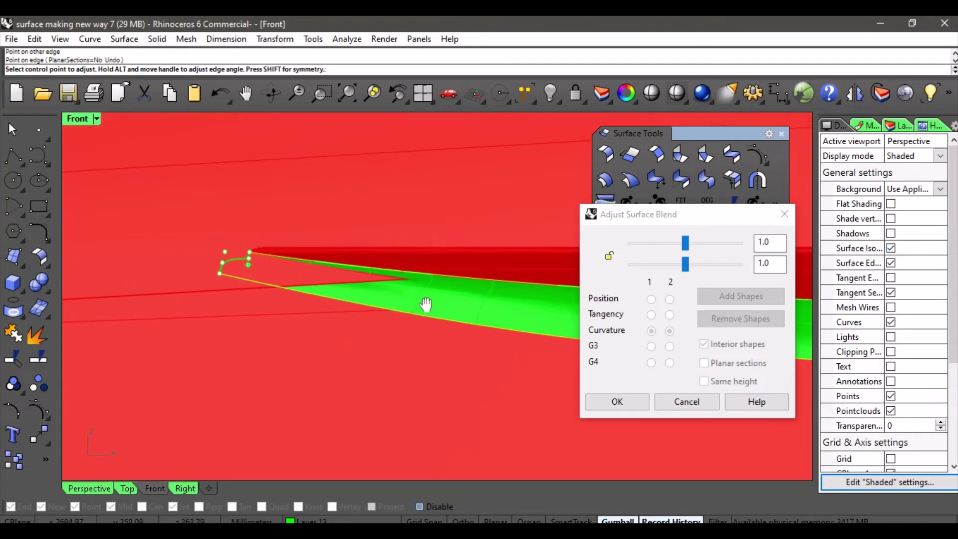
scroll(319, 272, up, 2)
click(226, 255)
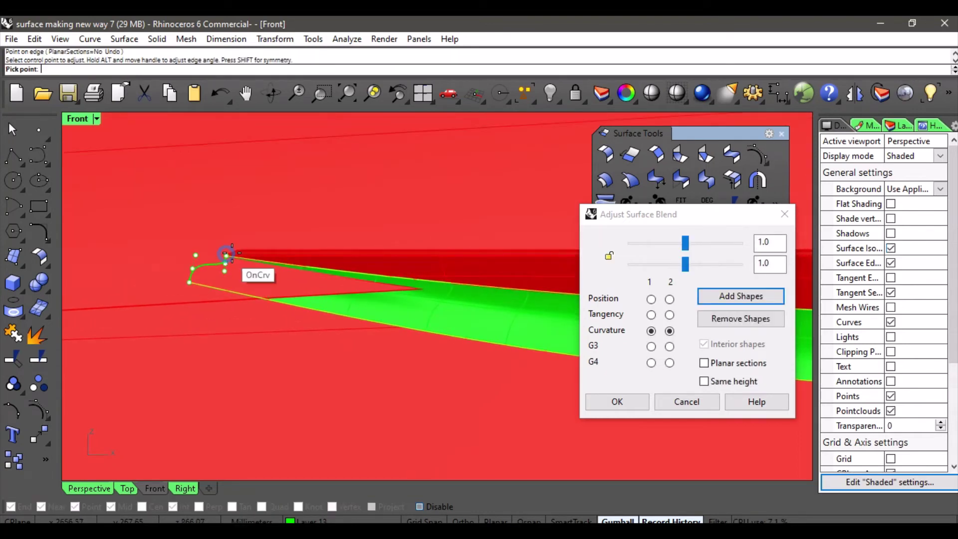
click(462, 286)
click(189, 283)
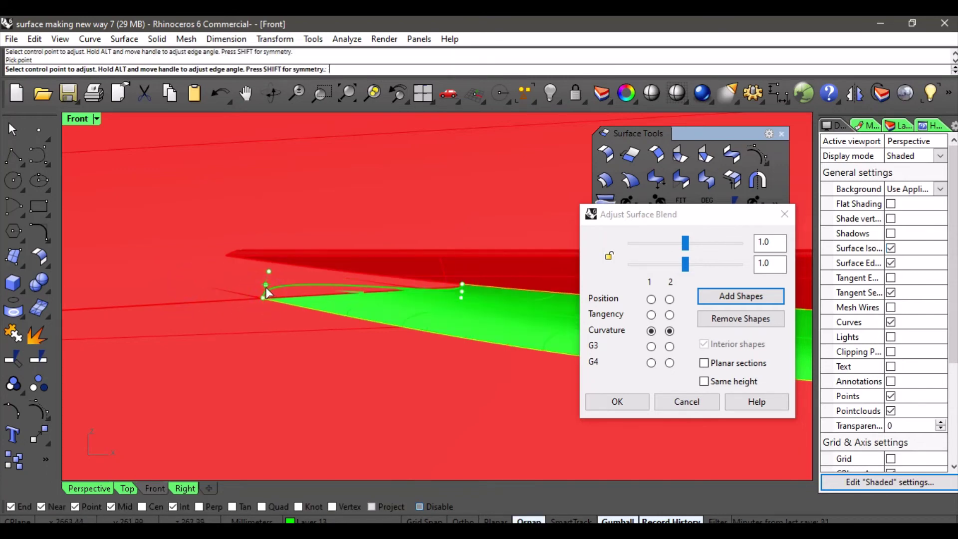
key(alt)
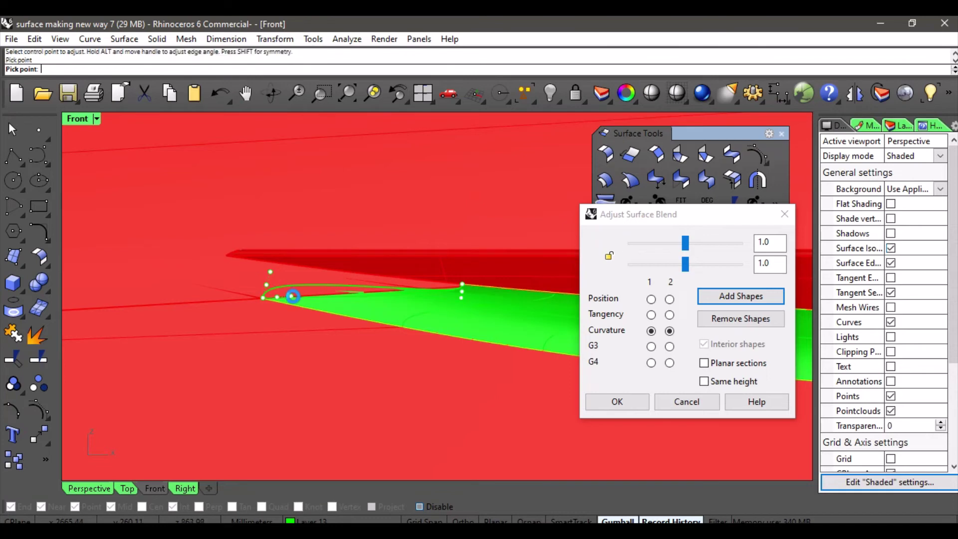
scroll(463, 298, up, 5)
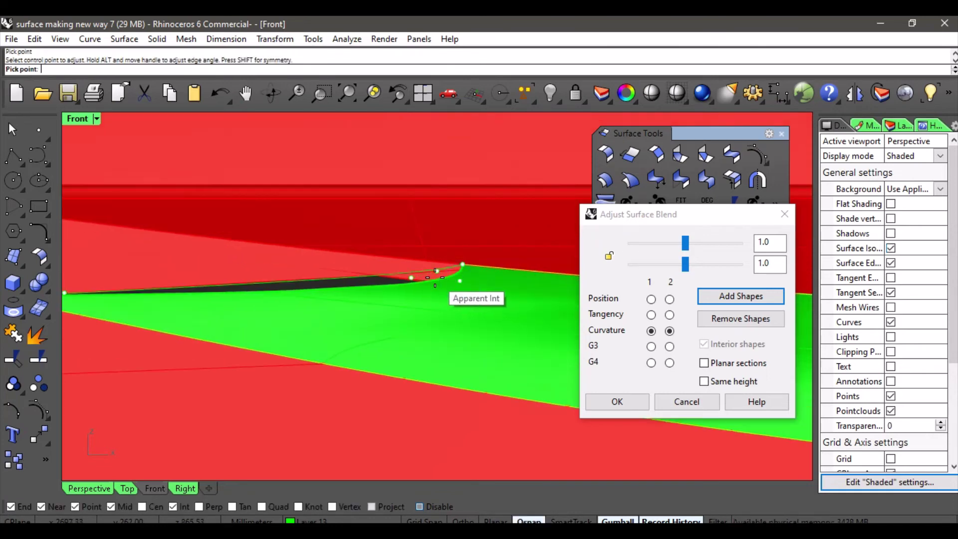
click(419, 276)
Step: Add a shape across the middle of the blend's lower arm, from the inner edge to the outer edge
scroll(315, 272, down, 3)
scroll(379, 284, down, 8)
right_drag(419, 309, 280, 314)
scroll(419, 297, down, 6)
scroll(364, 320, up, 5)
scroll(364, 330, up, 3)
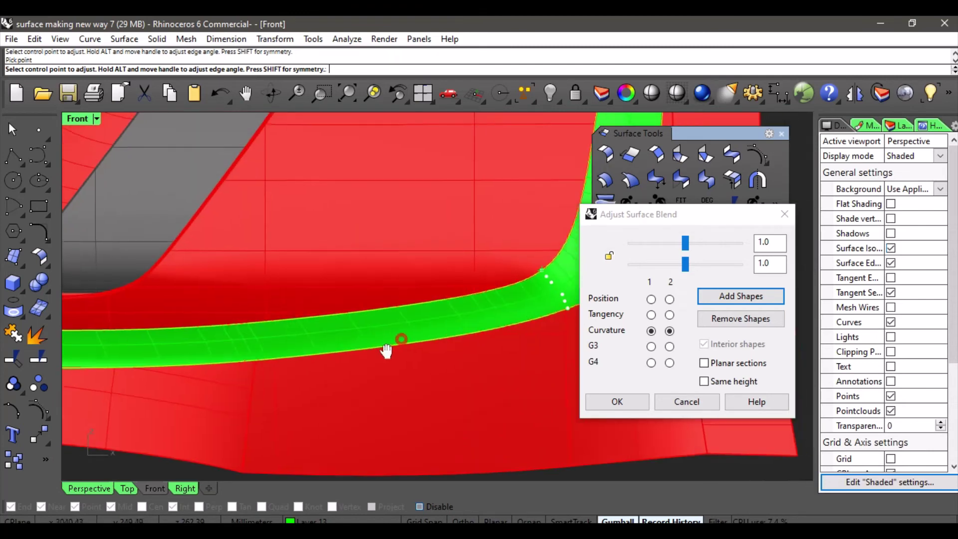
click(728, 296)
click(222, 332)
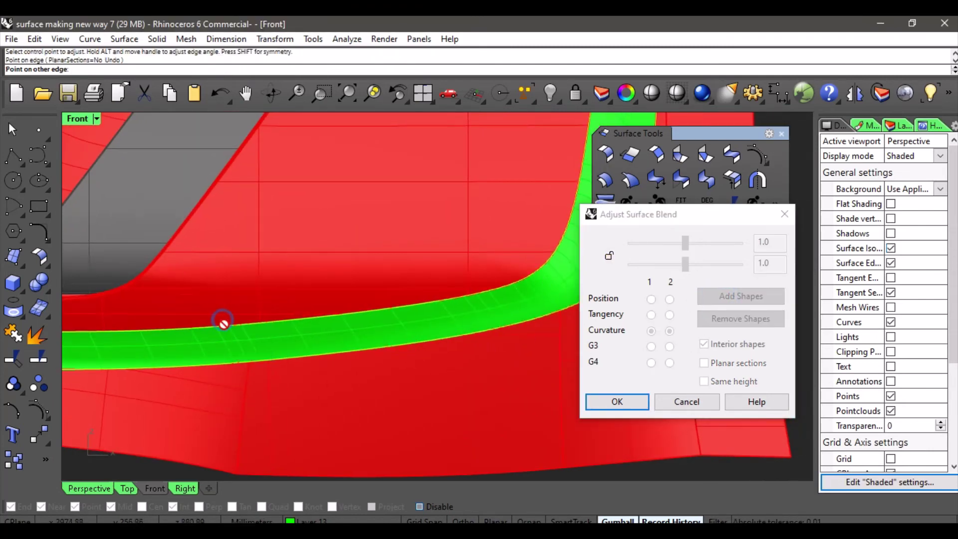
click(233, 352)
scroll(349, 334, down, 3)
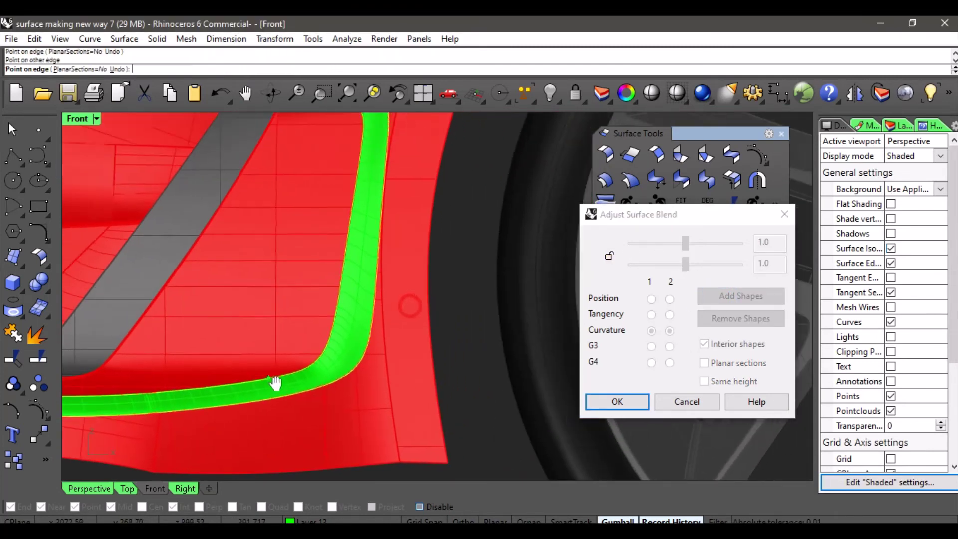
Step: Add a shape across the blend's upright arm just above the lower bend, and finish adding shapes
scroll(378, 321, up, 5)
scroll(377, 322, down, 3)
scroll(349, 349, up, 4)
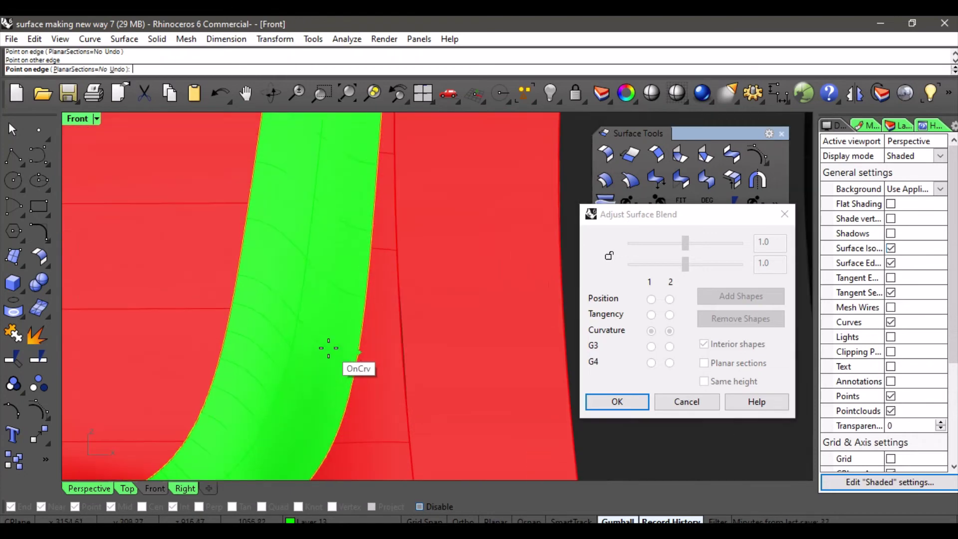
click(235, 327)
click(349, 342)
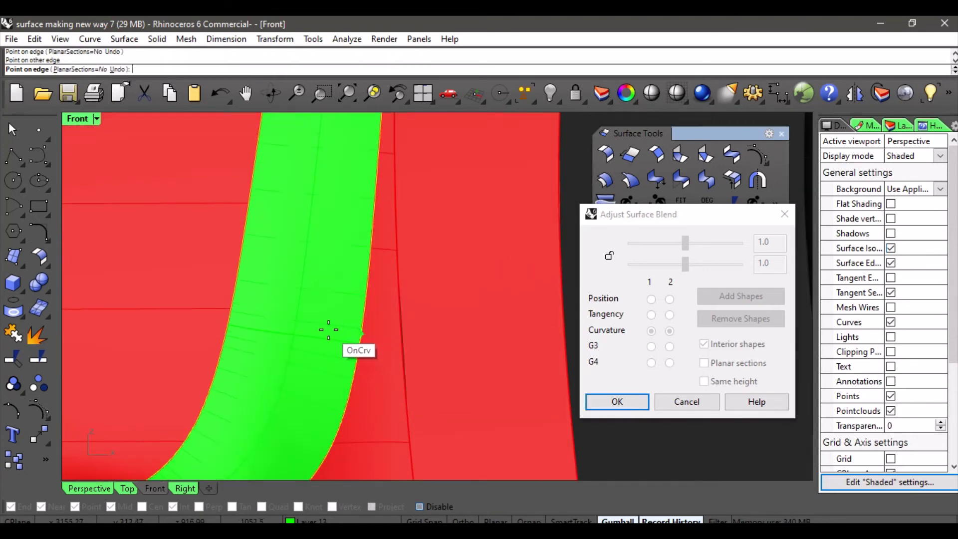
scroll(359, 317, down, 3)
key(Return)
scroll(361, 300, down, 3)
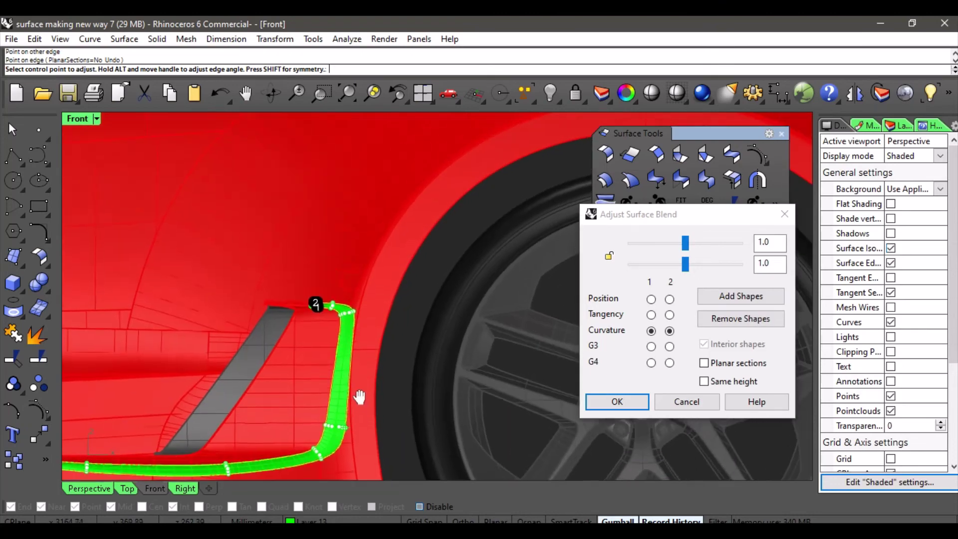
Step: In the Perspective view, pull the handles of the shape before the upper bend symmetrically closer to the blend's edges
scroll(343, 302, up, 6)
right_drag(330, 319, 383, 349)
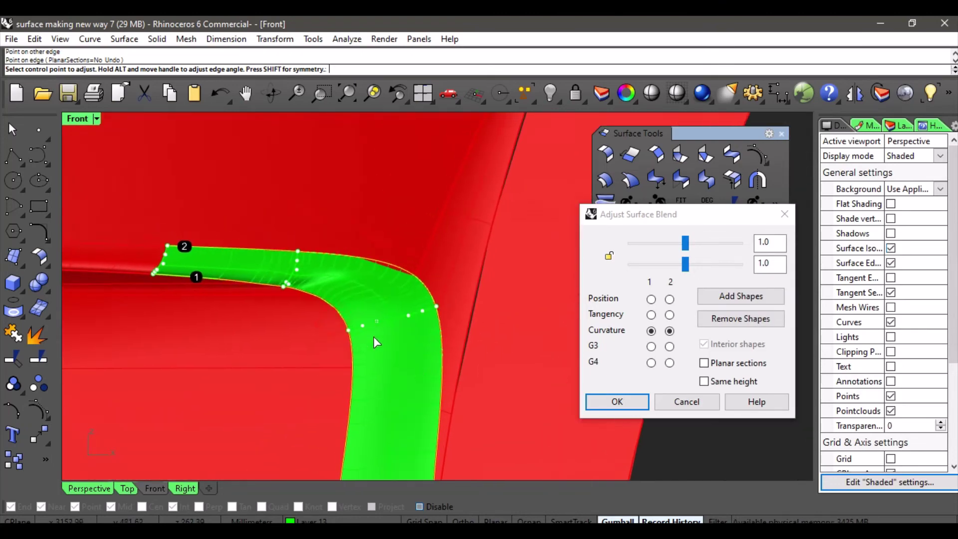
click(113, 484)
scroll(326, 327, down, 2)
scroll(310, 315, up, 5)
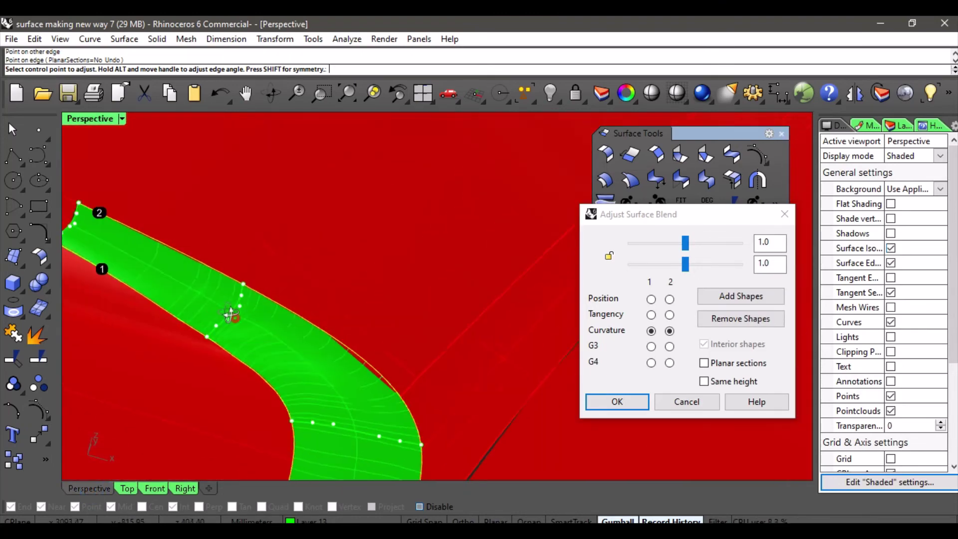
right_drag(231, 315, 320, 325)
scroll(289, 255, up, 4)
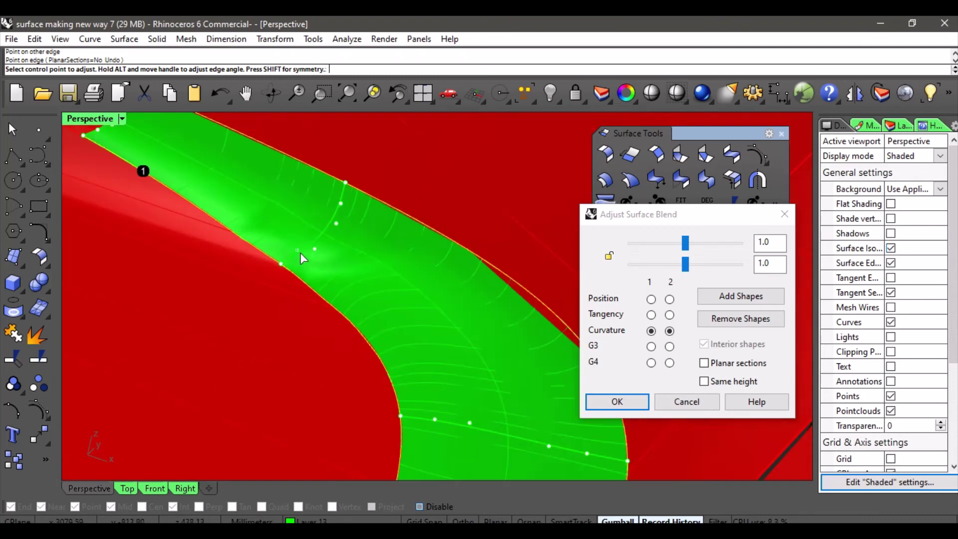
click(288, 258)
shift+click(288, 258)
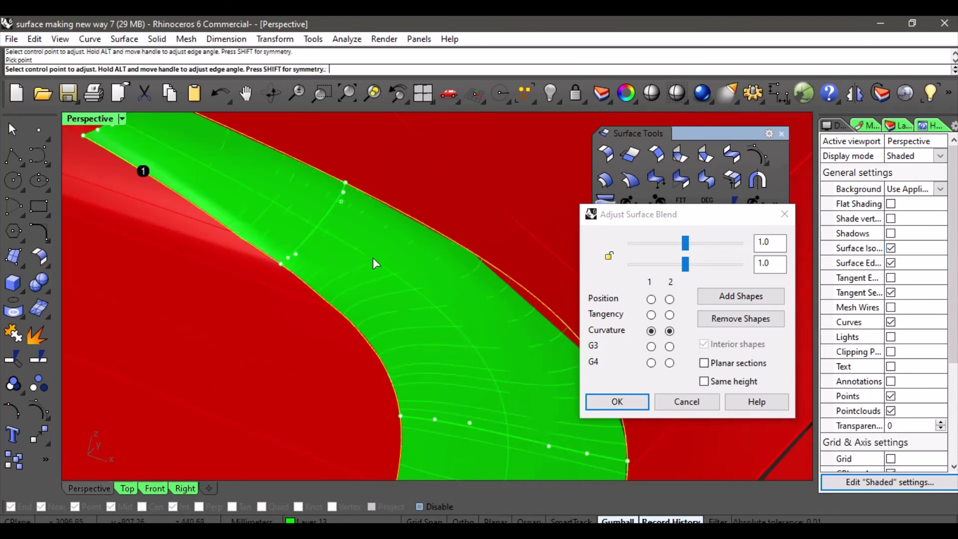
Step: Shorten the handles of the shape across the upper bend symmetrically toward the blend's two edges
scroll(361, 272, down, 7)
mouse_move(382, 295)
right_down()
mouse_move(400, 299)
mouse_move(398, 291)
right_up()
scroll(413, 318, up, 4)
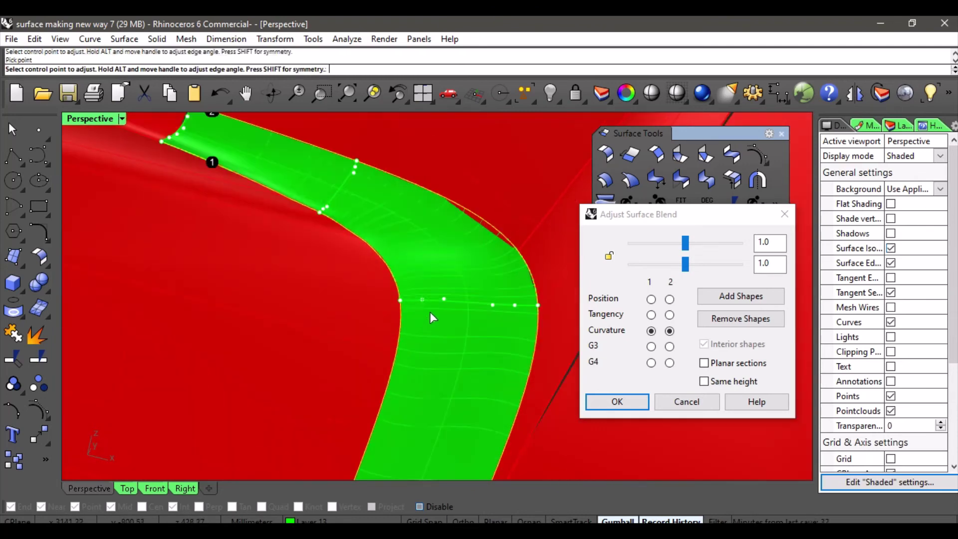
click(423, 300)
click(418, 304)
scroll(289, 289, down, 6)
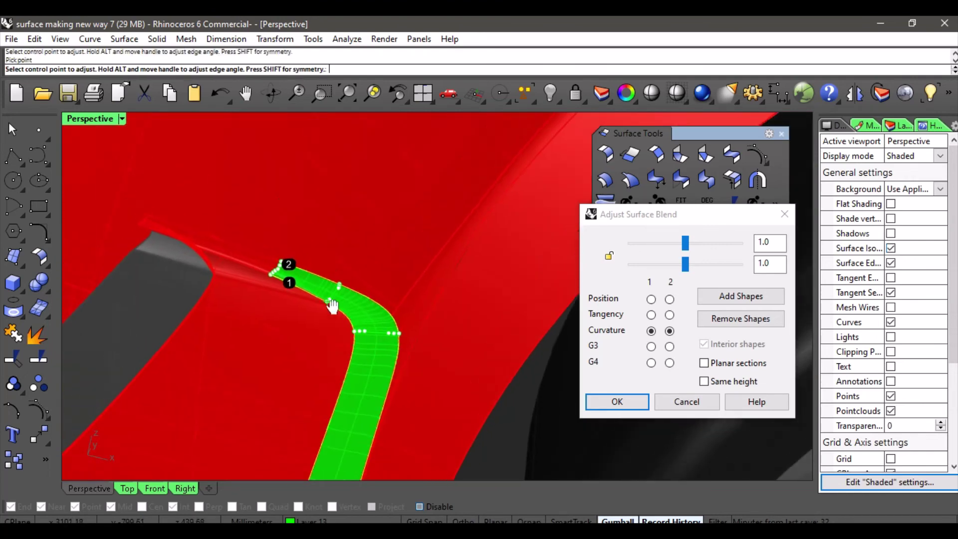
Step: Adjust the handles of the blend's upper end curve to follow the adjoining surface's curved edge
scroll(288, 289, up, 4)
scroll(288, 289, up, 5)
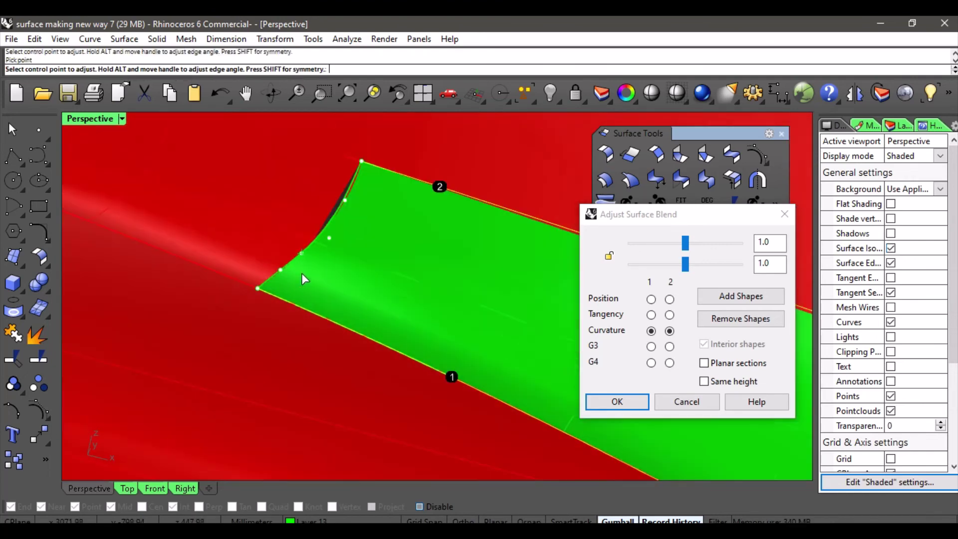
click(346, 204)
click(350, 189)
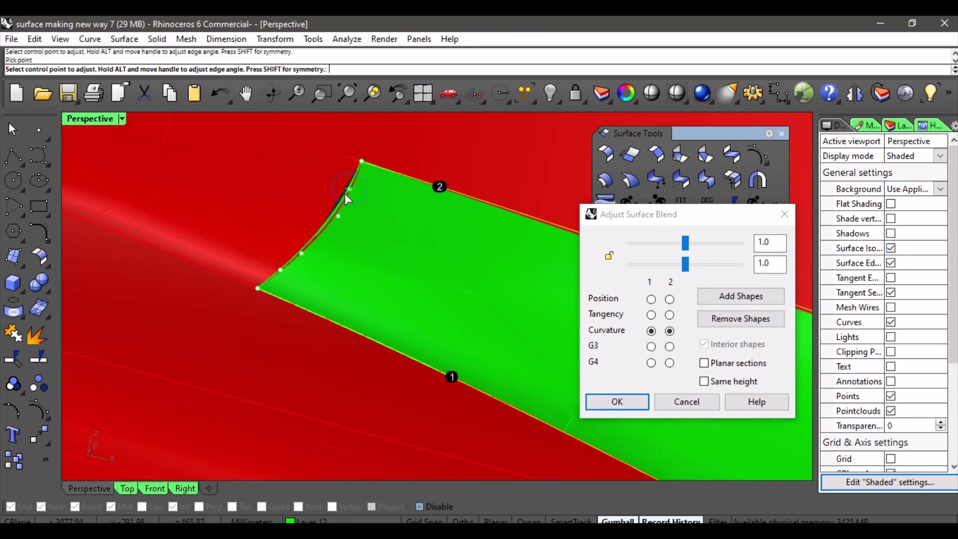
mouse_move(281, 268)
mouse_down()
mouse_move(277, 277)
mouse_move(290, 270)
mouse_up()
Step: Check the whole blend around the side trim and accept the surface blend
scroll(389, 325, down, 8)
shift+right_drag(390, 328, 282, 324)
scroll(340, 233, down, 3)
scroll(282, 324, down, 3)
right_drag(329, 300, 406, 245)
scroll(407, 245, up, 5)
click(605, 403)
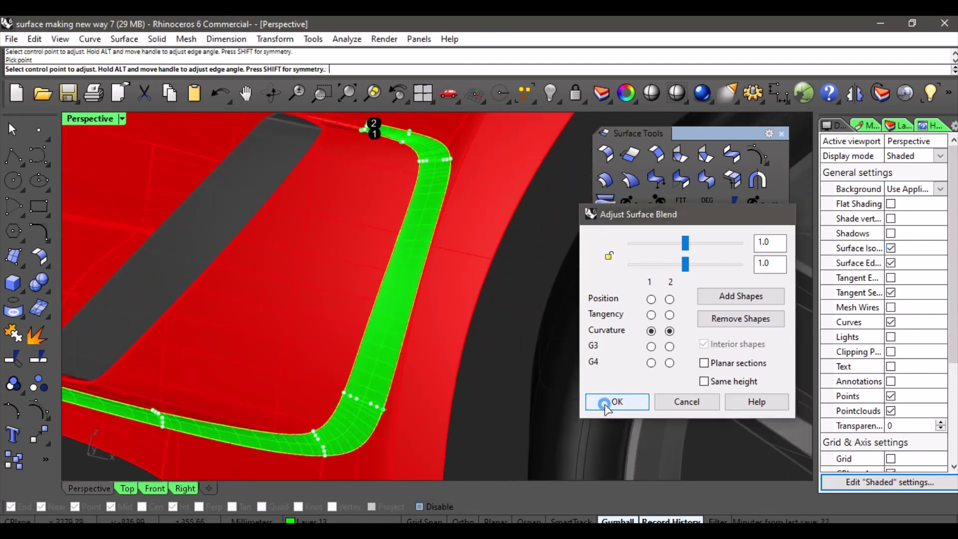
Step: Turn off the display of surface isocurves in the shaded Perspective view
scroll(327, 281, down, 7)
right_drag(327, 281, 453, 288)
scroll(453, 291, down, 3)
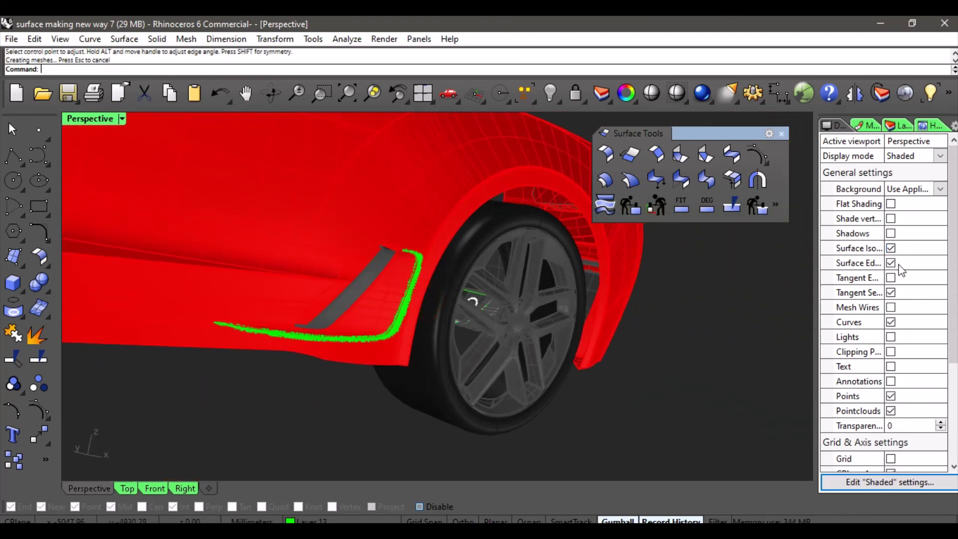
click(892, 248)
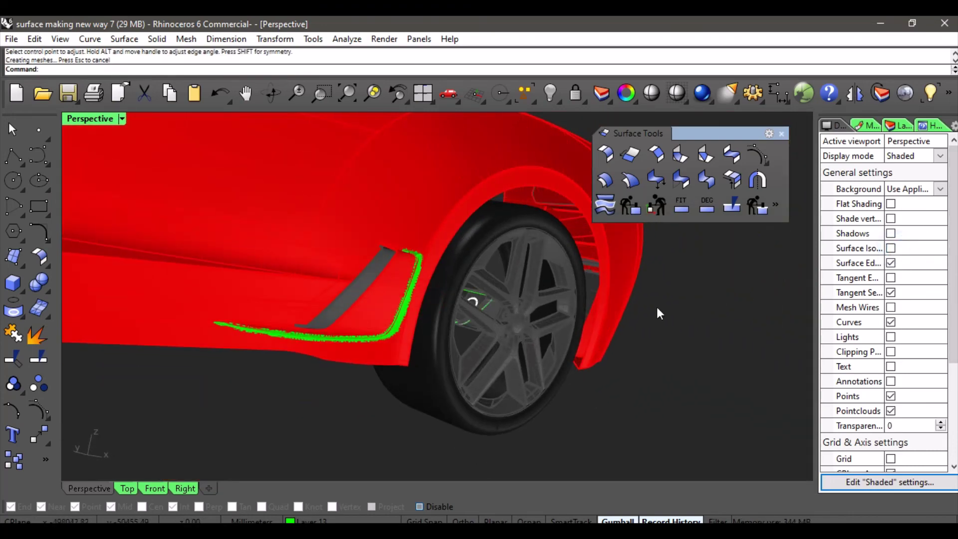
right_drag(660, 314, 371, 337)
Step: Join the inner trim panel with the new blend surface
click(10, 335)
scroll(376, 326, up, 3)
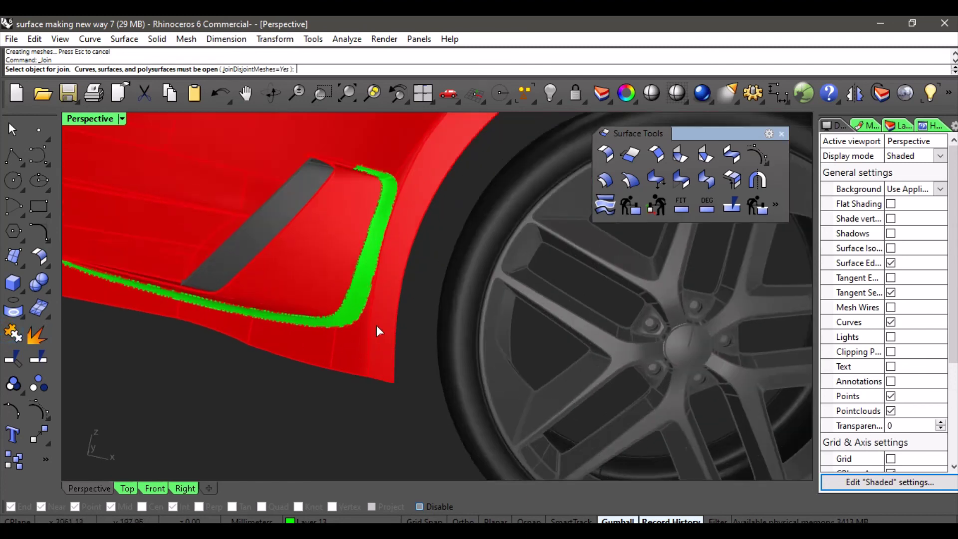
scroll(324, 292, up, 3)
click(321, 301)
click(360, 330)
click(327, 299)
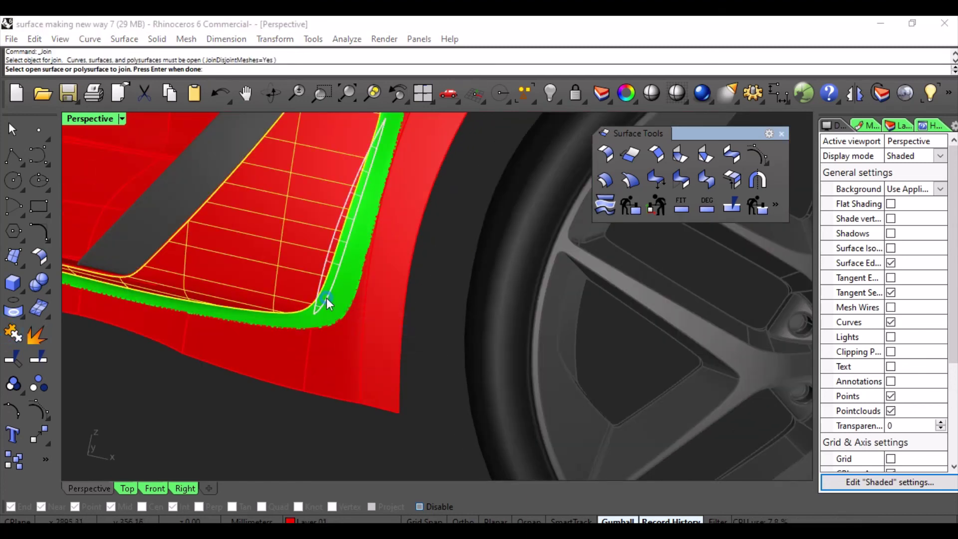
click(343, 305)
right_click(344, 305)
scroll(378, 314, down, 5)
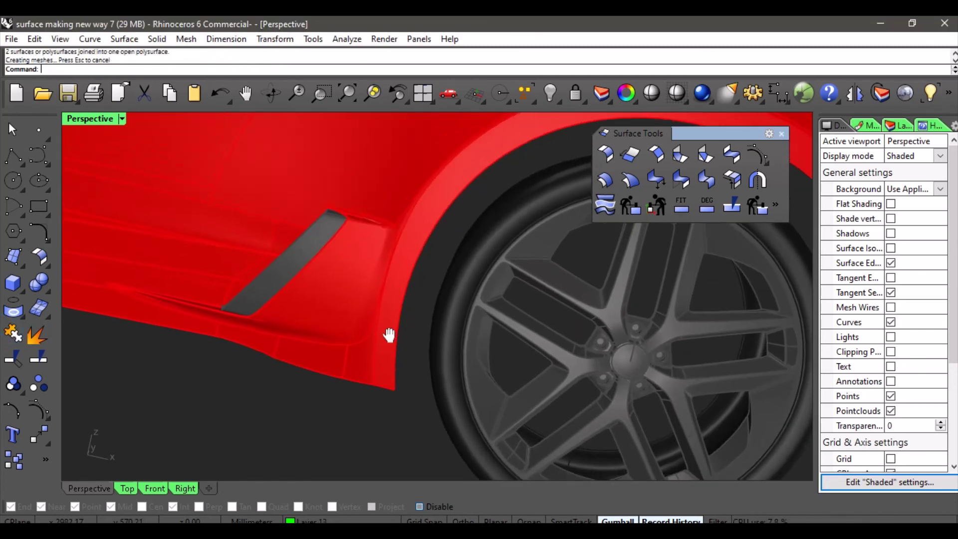